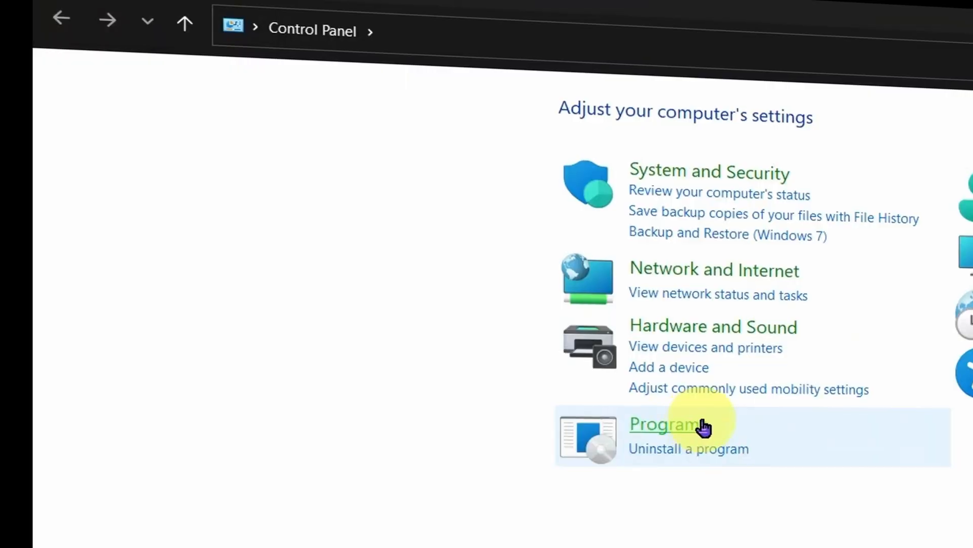
Open the list of installed programs in Control Panel and look through it for the Microsoft Office installation.
click(724, 446)
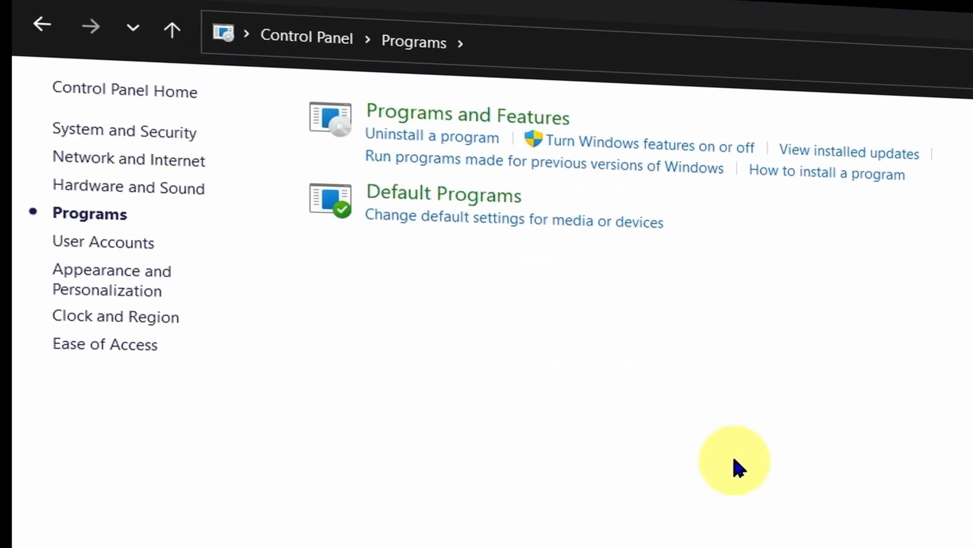
click(528, 135)
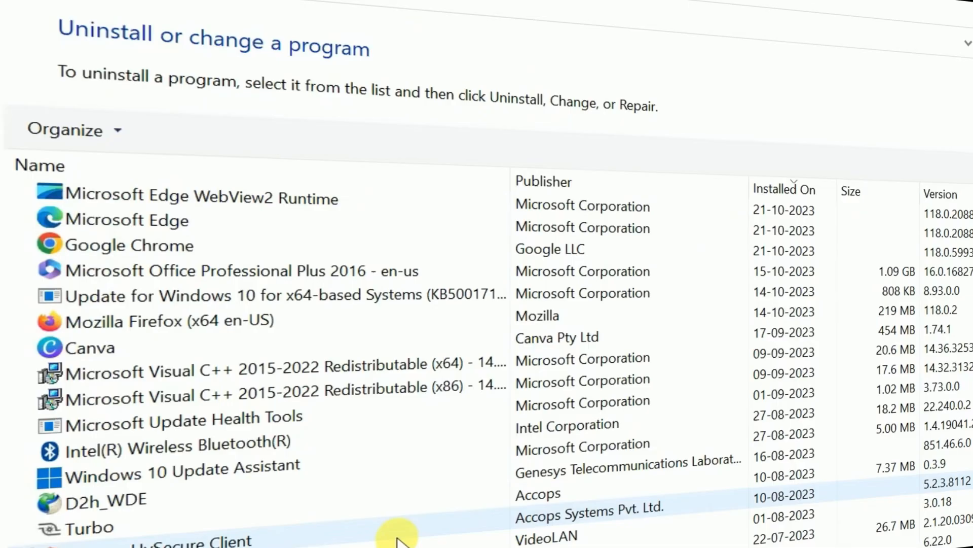
scroll(401, 538, down, 4)
scroll(400, 537, up, 4)
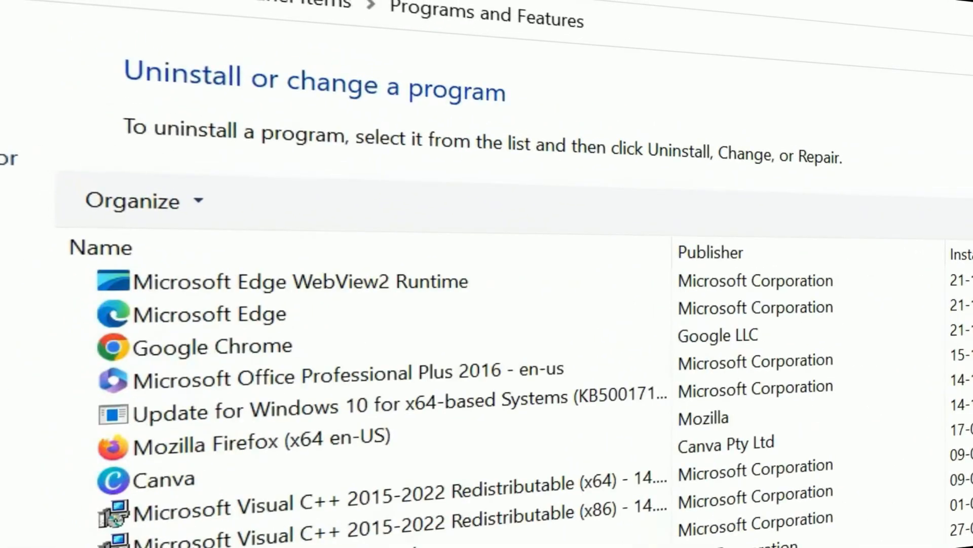
scroll(400, 537, down, 1)
scroll(387, 507, up, 1)
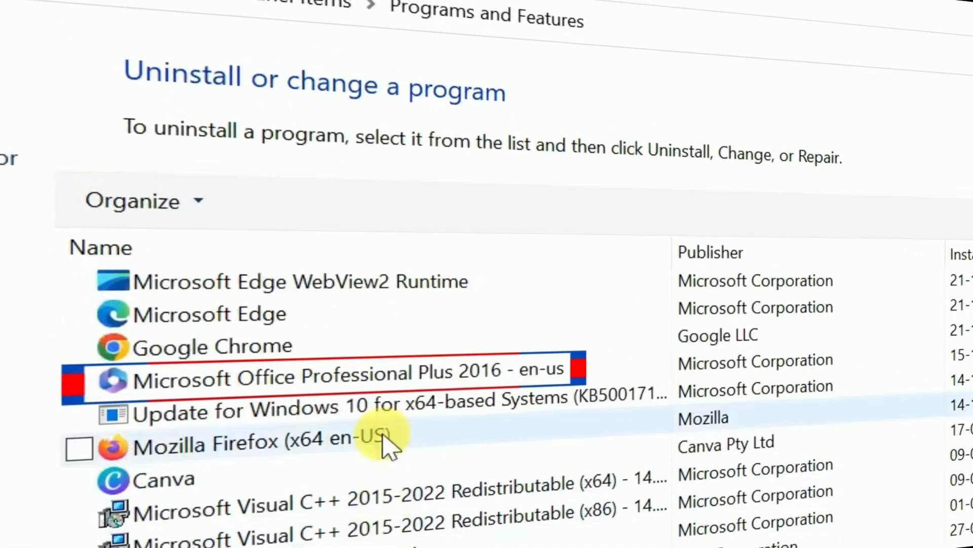
Uninstall Microsoft Office Professional Plus 2016 - en-us from the computer.
click(375, 381)
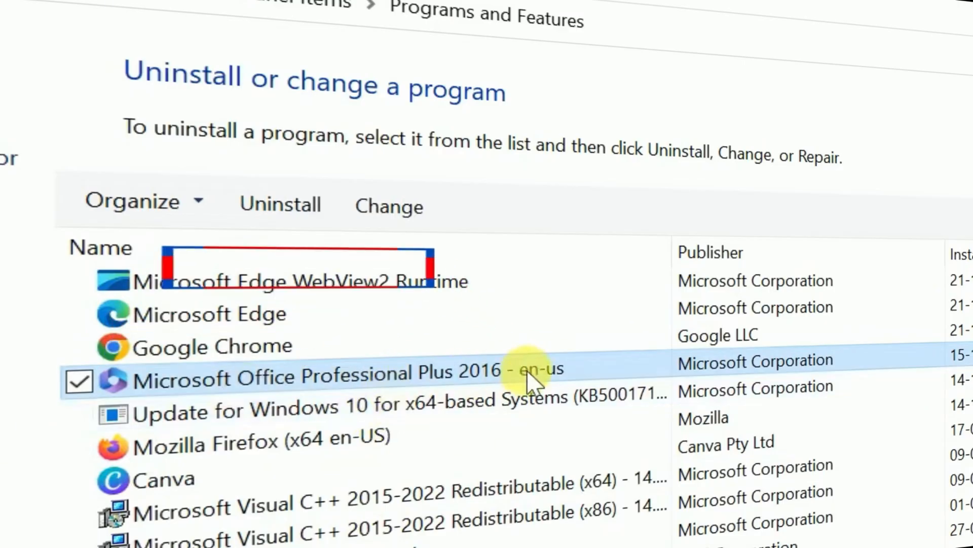
click(282, 208)
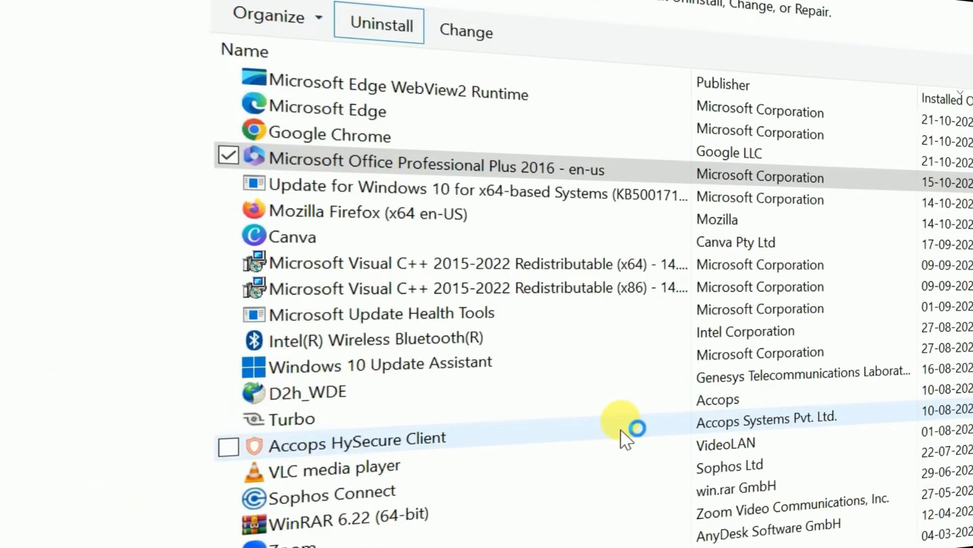
click(869, 374)
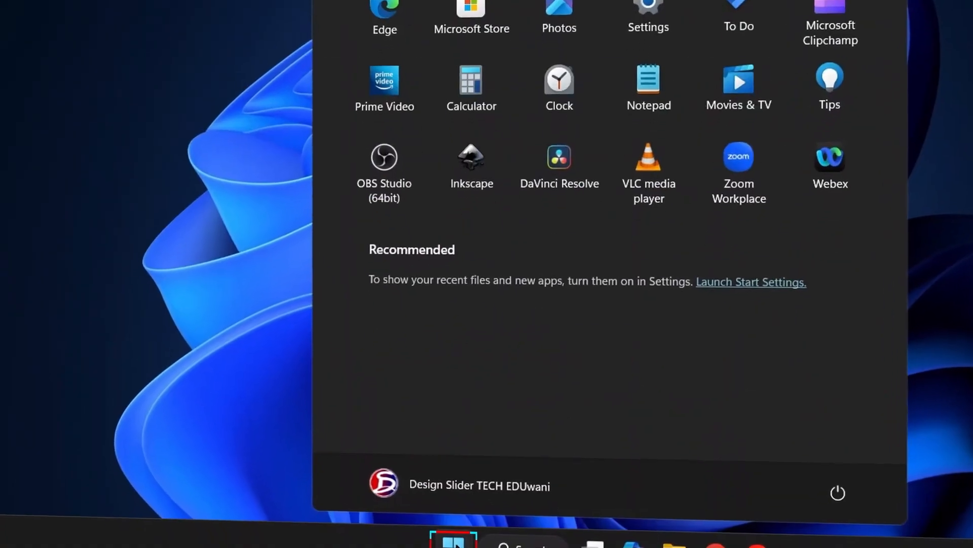
Restart the computer.
click(837, 492)
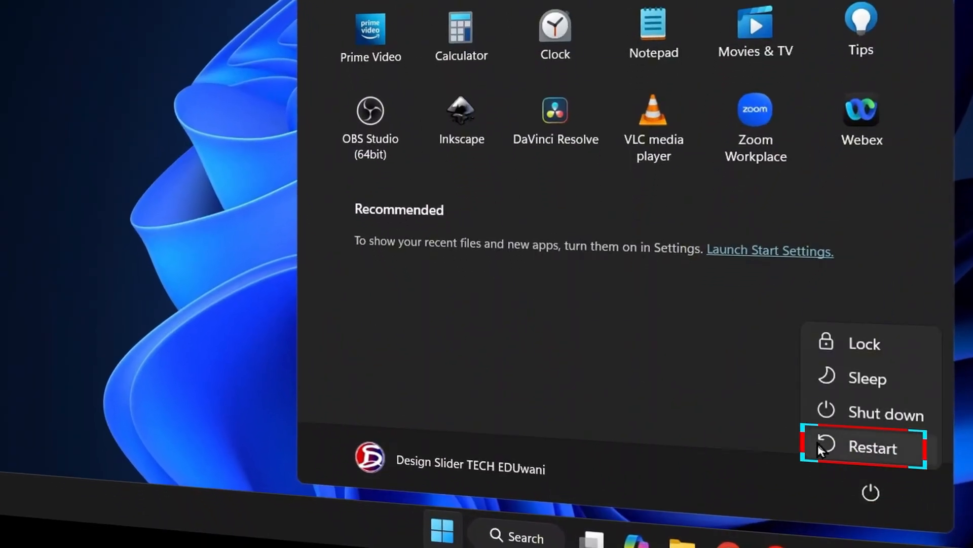
click(860, 459)
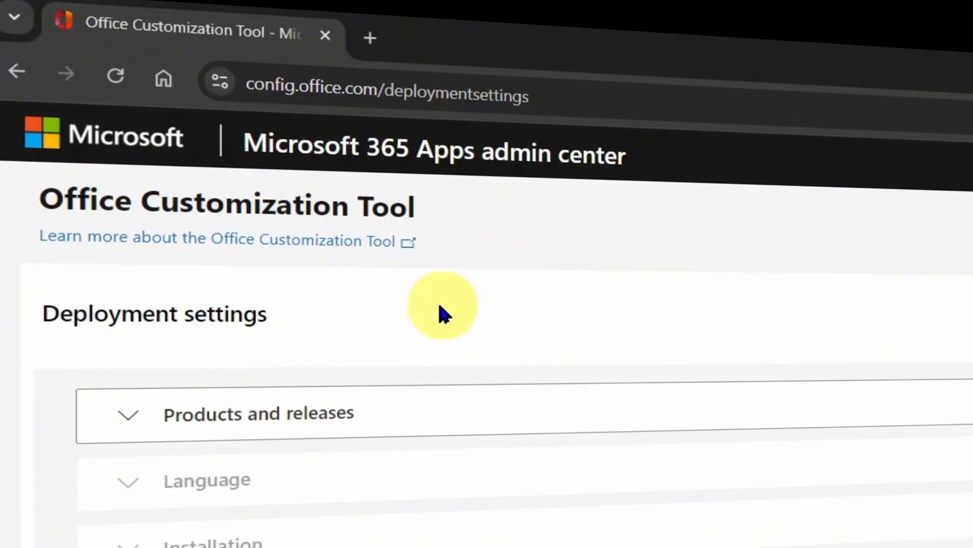
Expand the Products and releases deployment settings and go to the 32-bit or 64-bit architecture choice.
click(130, 425)
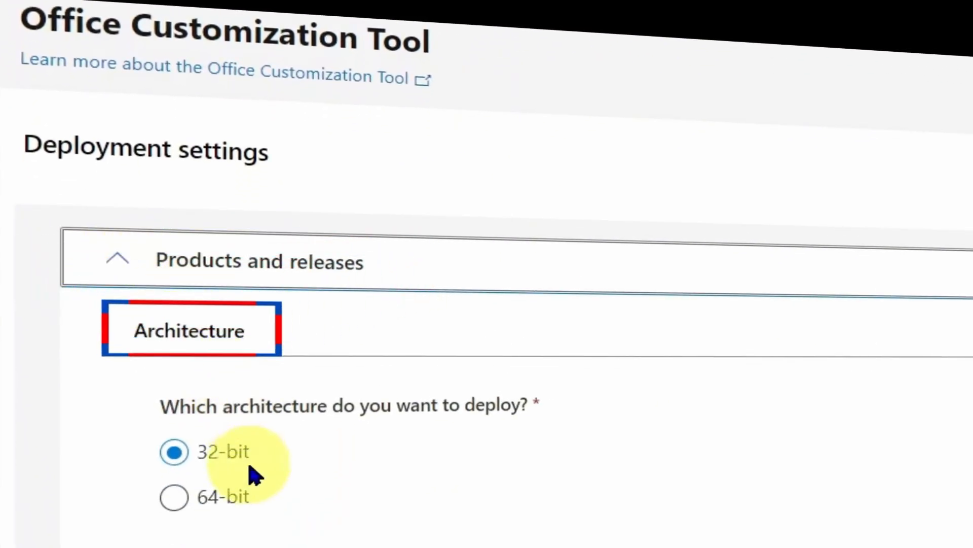
double_click(302, 409)
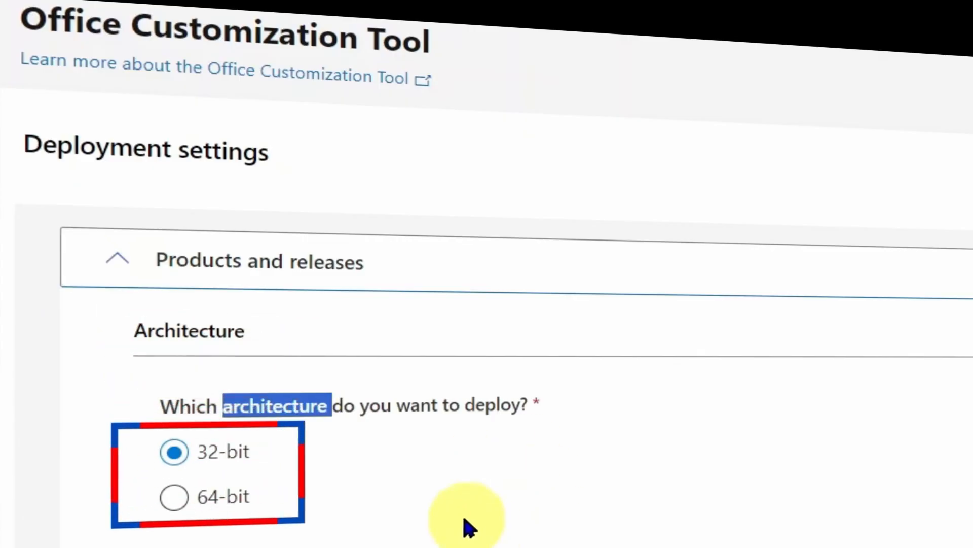
click(183, 451)
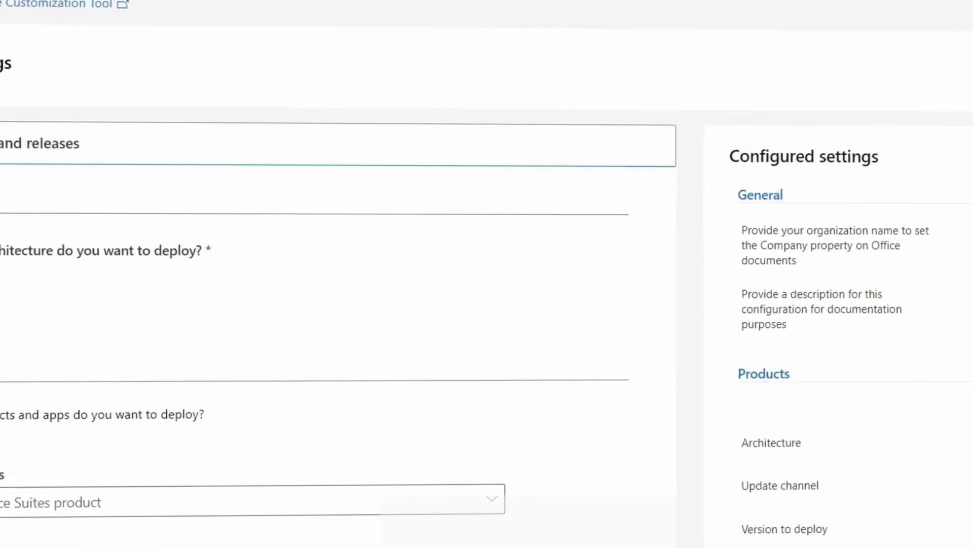
Open the System Information app and check the computer's system type in the system summary.
click(361, 532)
text(system Information)
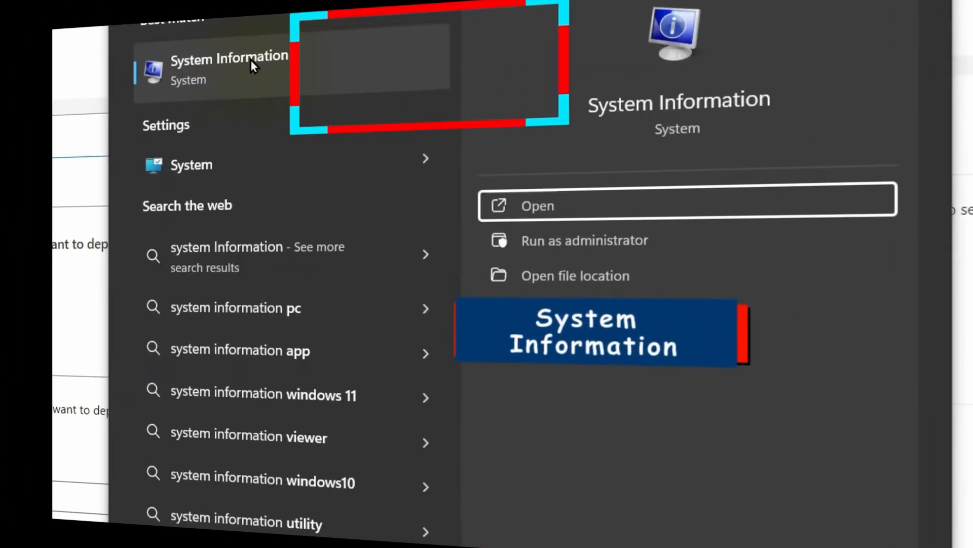
click(552, 206)
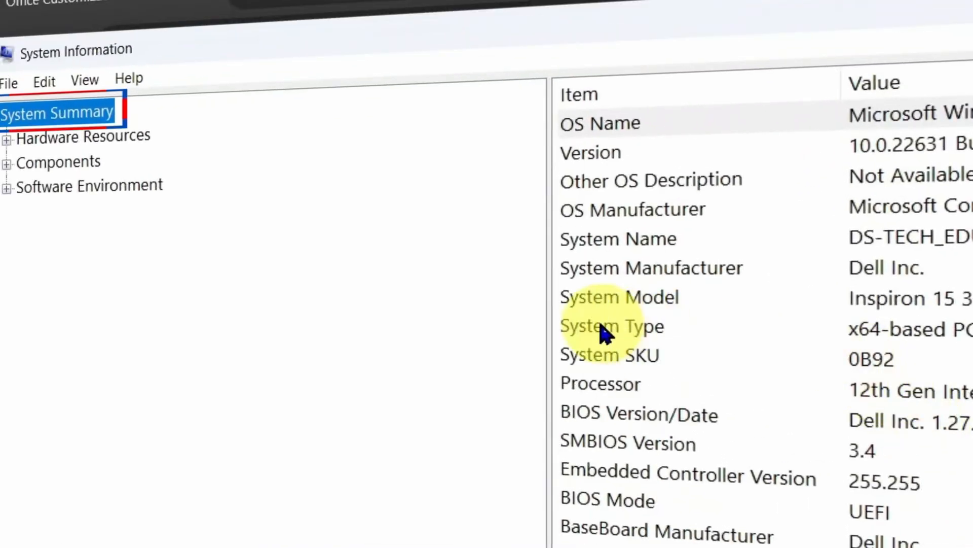
click(634, 327)
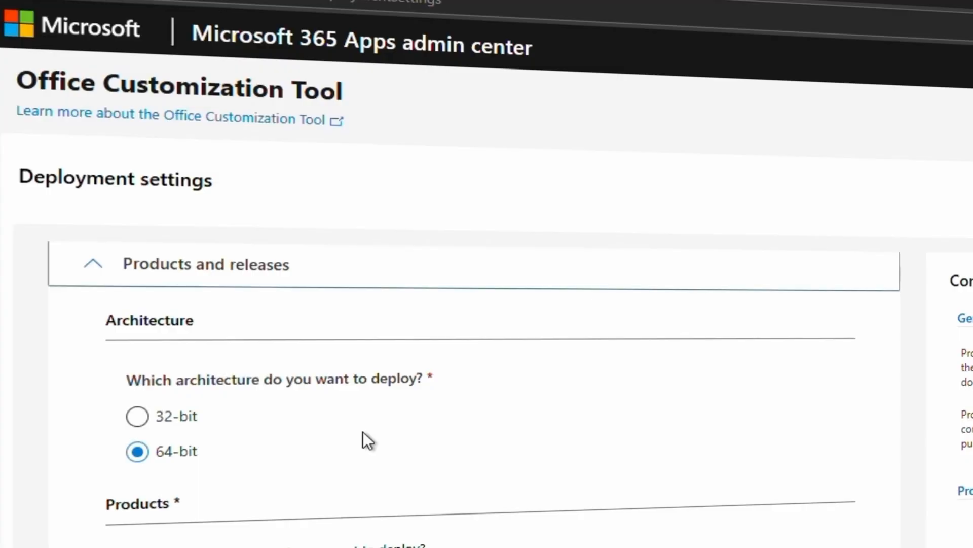
Set the Office Suites product to Office LTSC Professional Plus 2024 - Volume License.
scroll(363, 431, down, 5)
scroll(364, 432, up, 1)
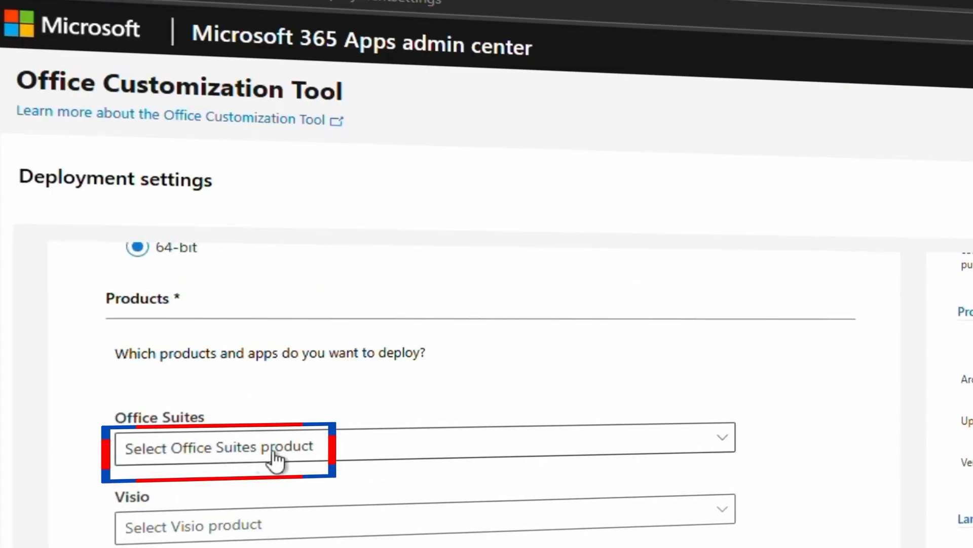
click(303, 456)
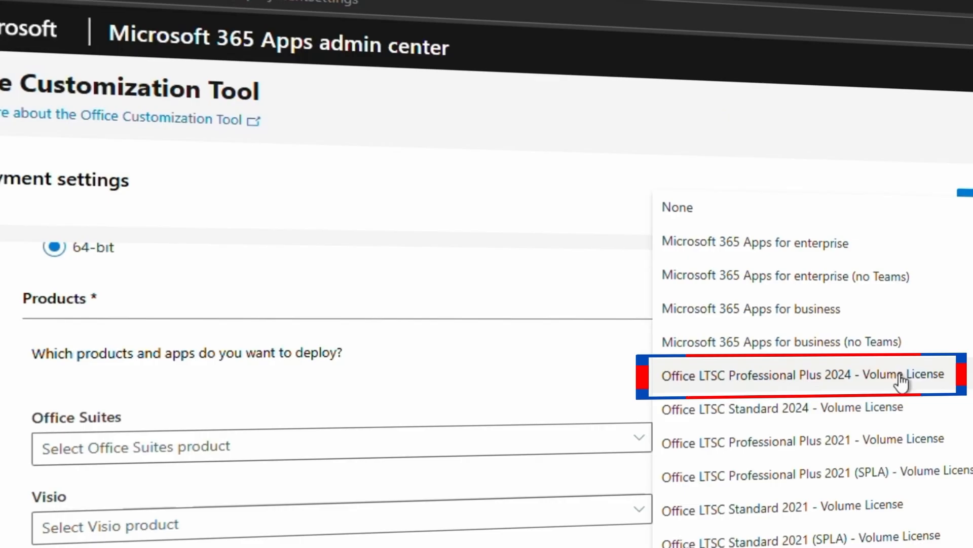
click(901, 381)
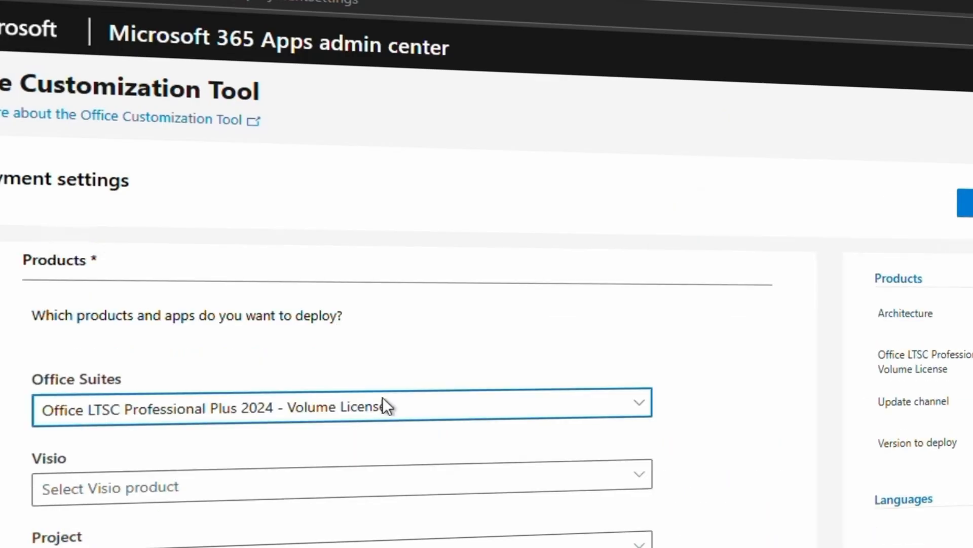
Exclude Access, OneNote, OneDrive Desktop and Publisher from the apps to deploy, and continue to the language settings.
scroll(383, 398, down, 8)
scroll(383, 396, down, 4)
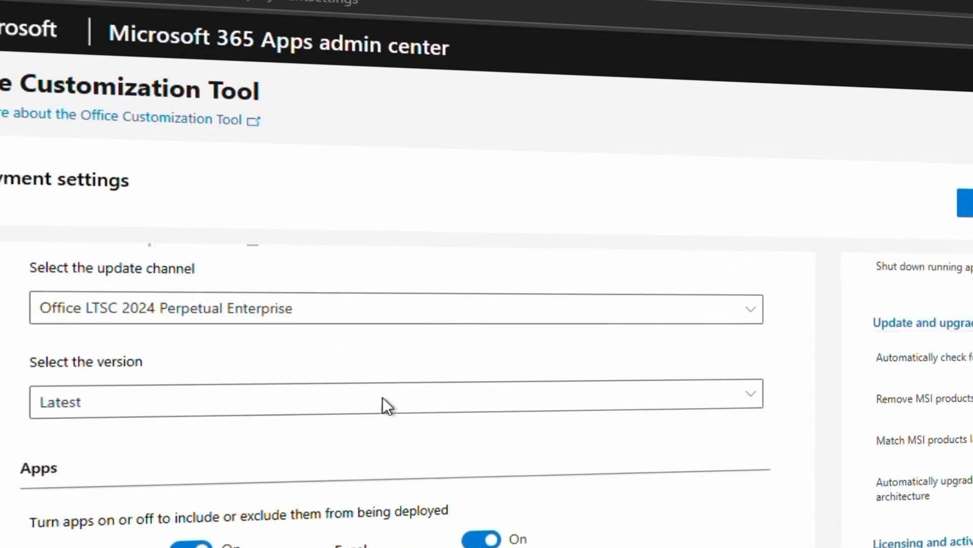
scroll(342, 395, up, 1)
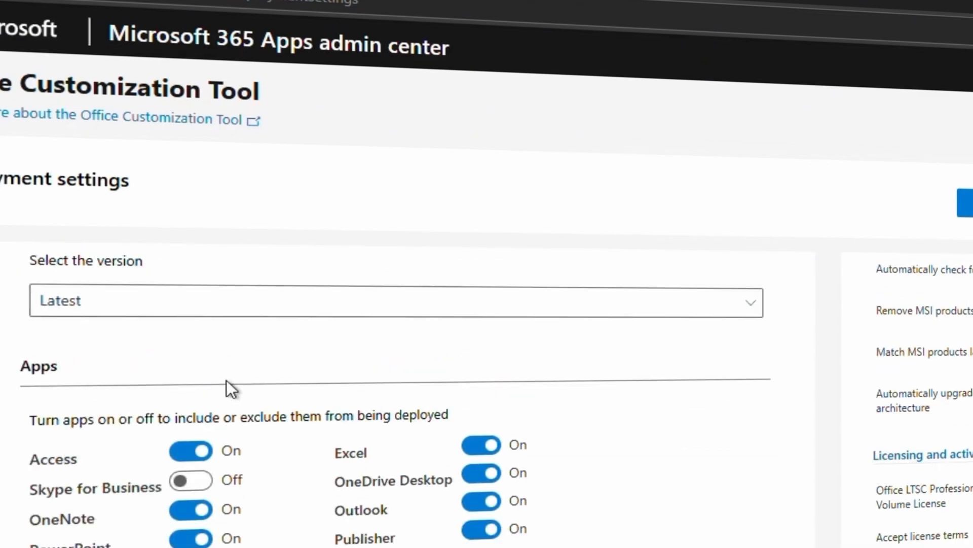
scroll(133, 425, down, 1)
click(192, 418)
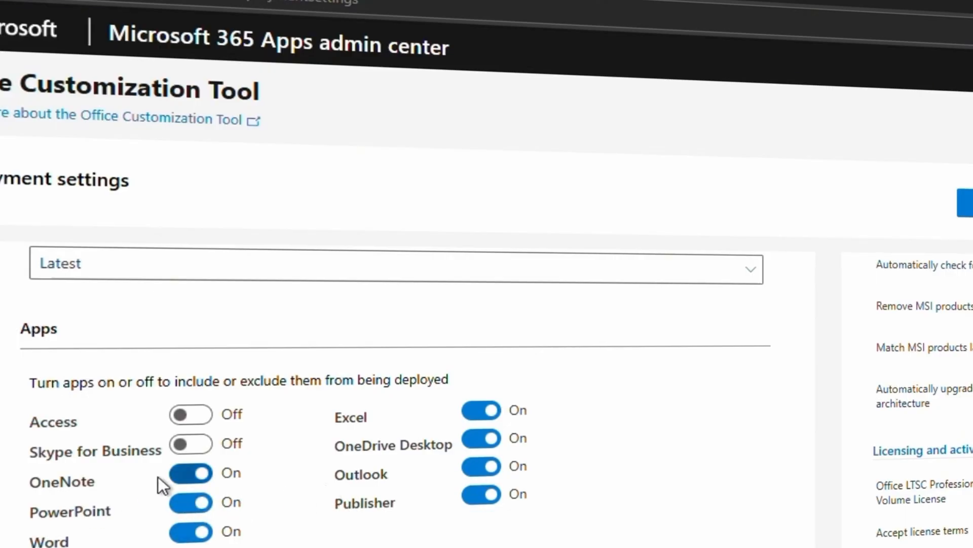
click(173, 478)
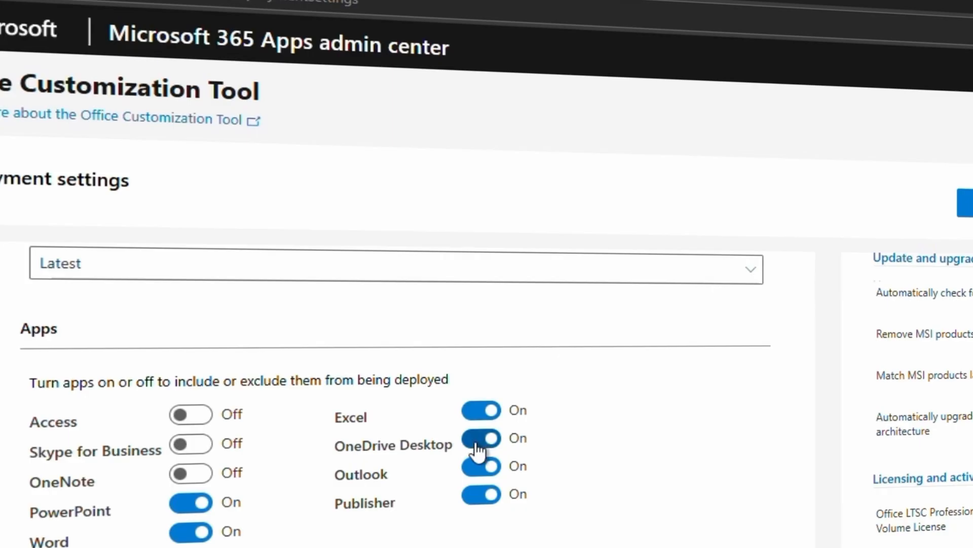
scroll(489, 517, down, 1)
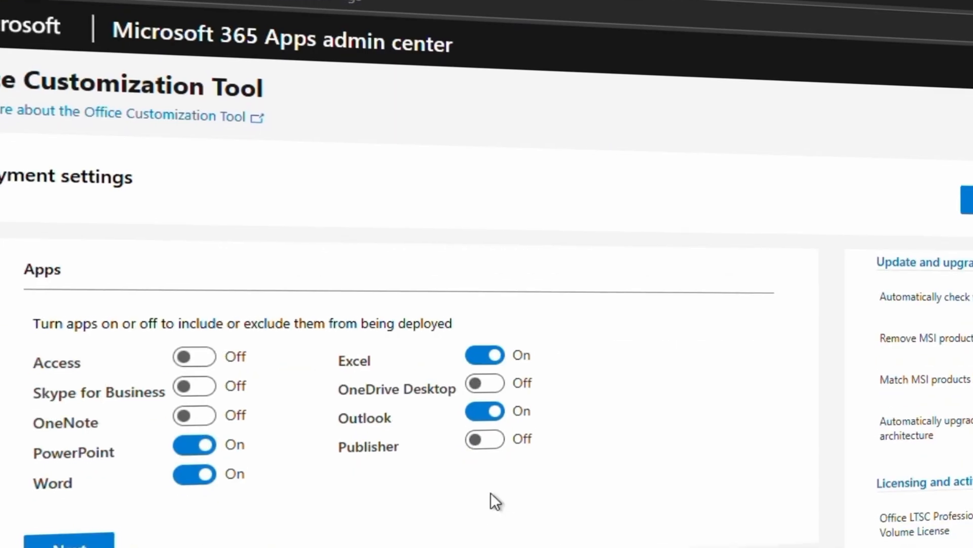
scroll(475, 475, down, 1)
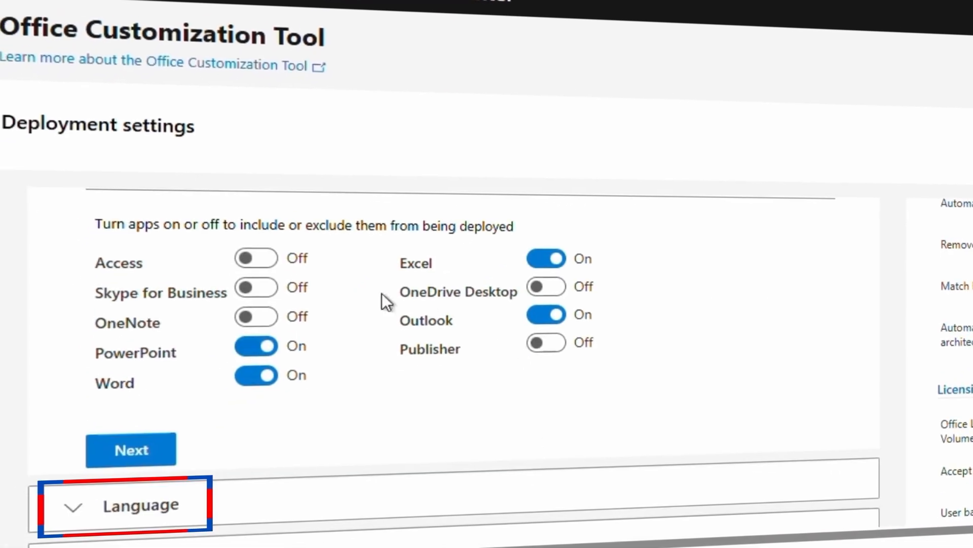
click(108, 456)
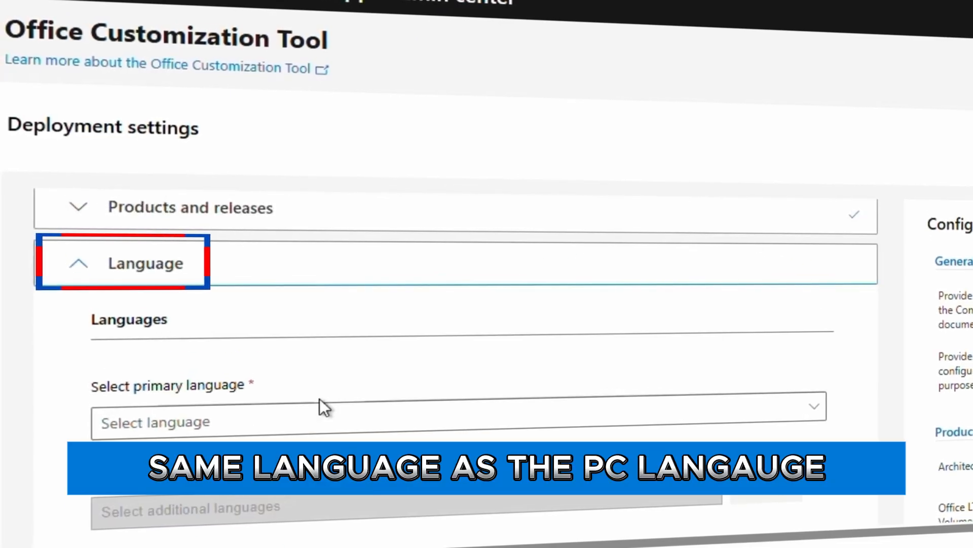
Set the primary language to English (United States) and continue to the installation settings.
click(321, 411)
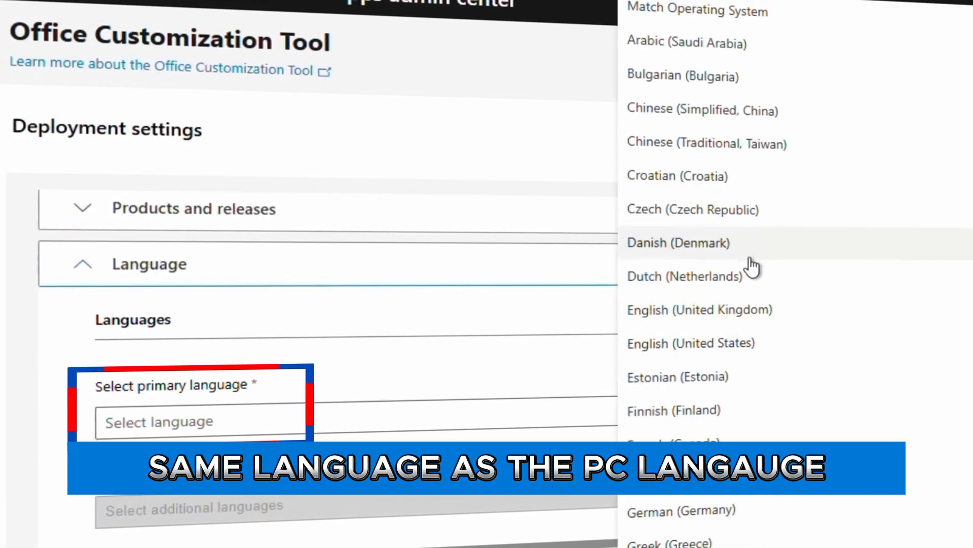
click(673, 353)
scroll(584, 381, down, 5)
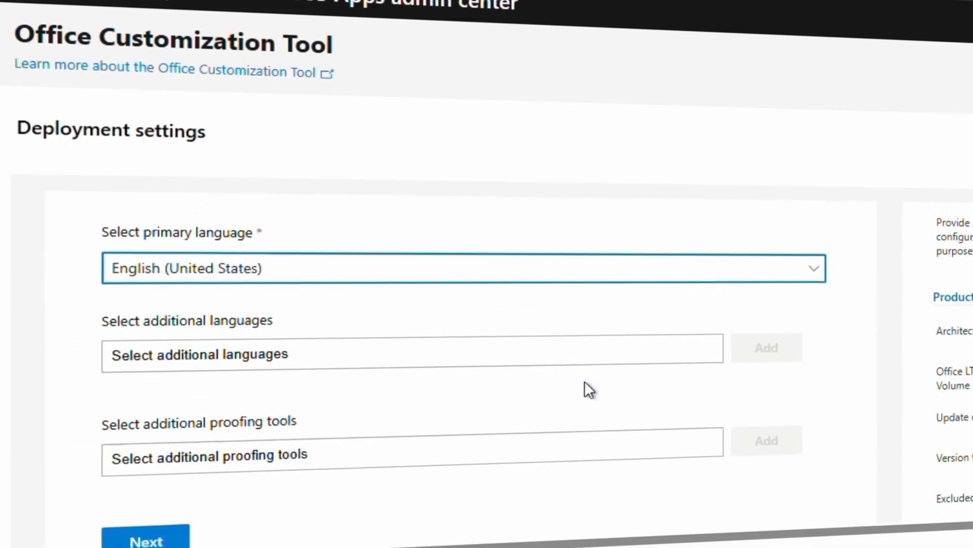
click(158, 423)
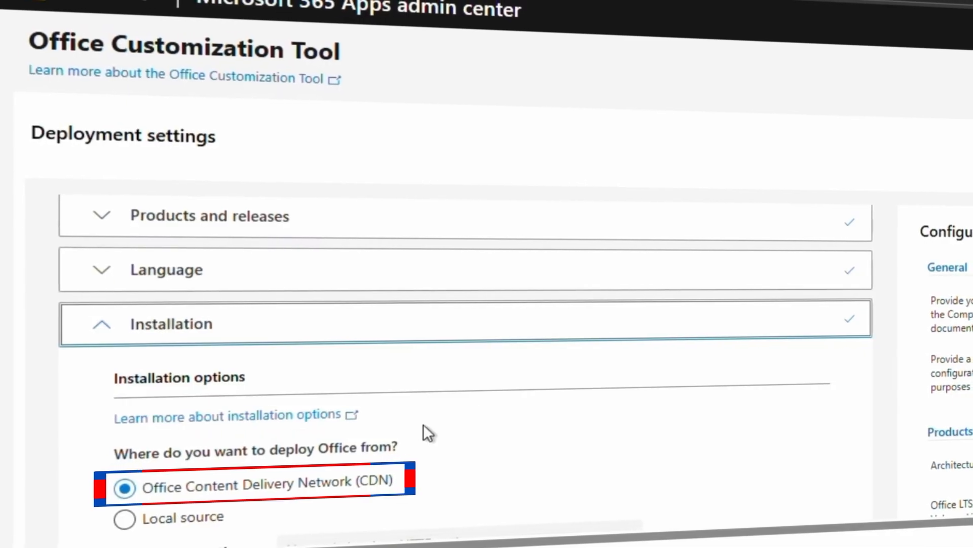
Accept the default installation options with the Office Content Delivery Network (CDN) as source, and continue to Update and upgrade.
scroll(424, 424, down, 5)
scroll(424, 424, down, 3)
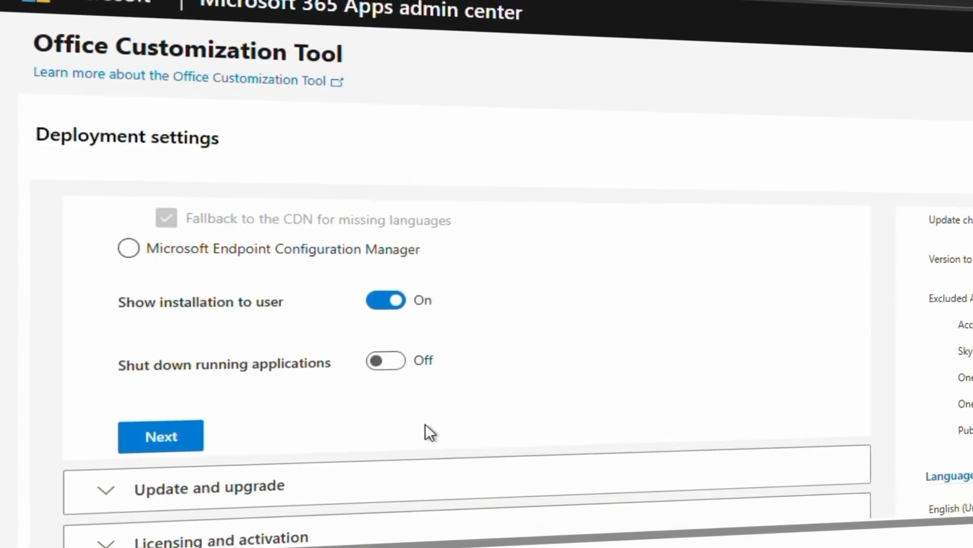
scroll(232, 419, up, 1)
click(201, 415)
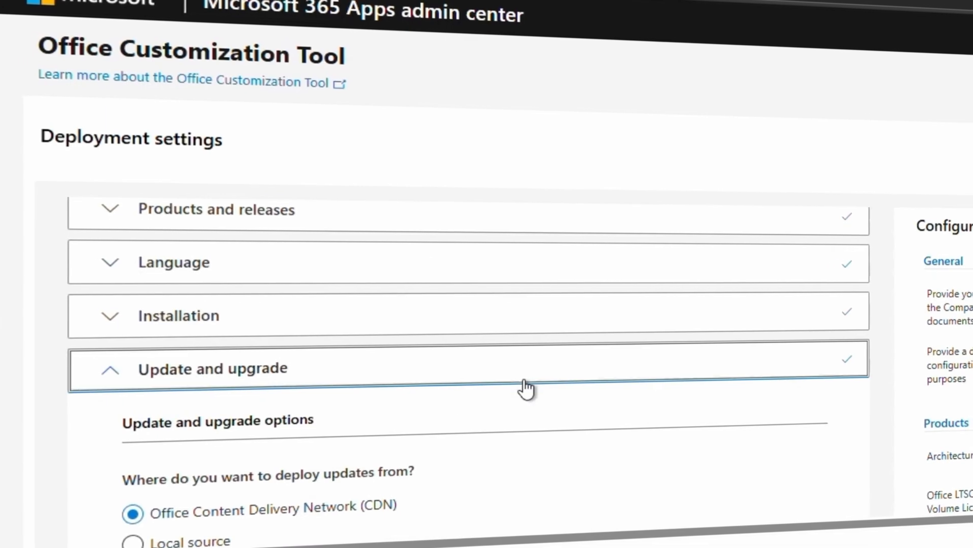
Turn off uninstalling MSI versions of Office, including Visio and Project, and continue to Licensing and activation.
scroll(522, 389, down, 5)
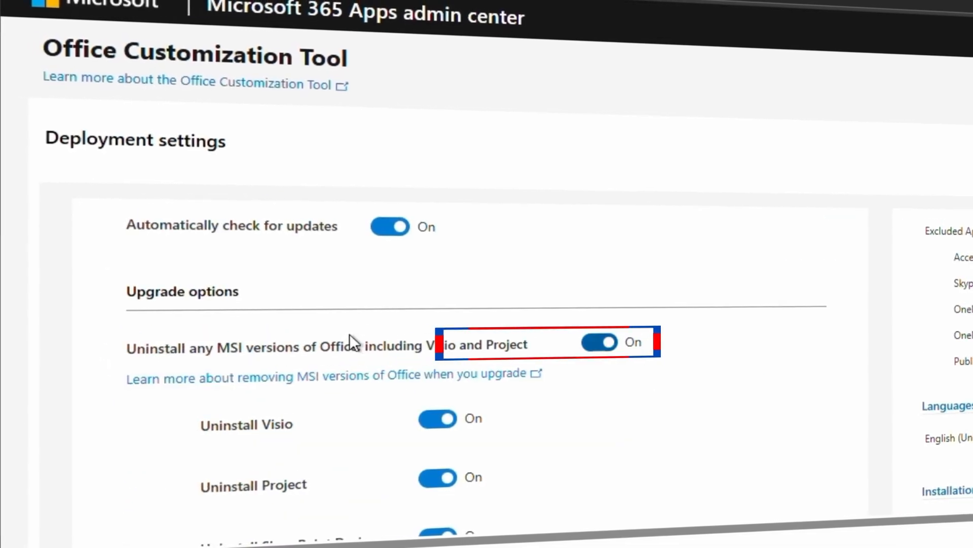
click(598, 343)
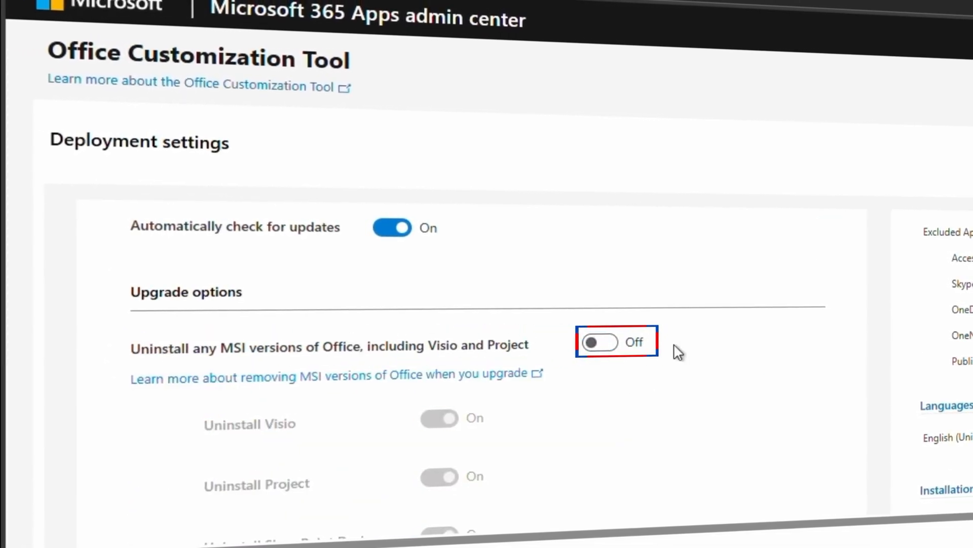
scroll(677, 315, down, 6)
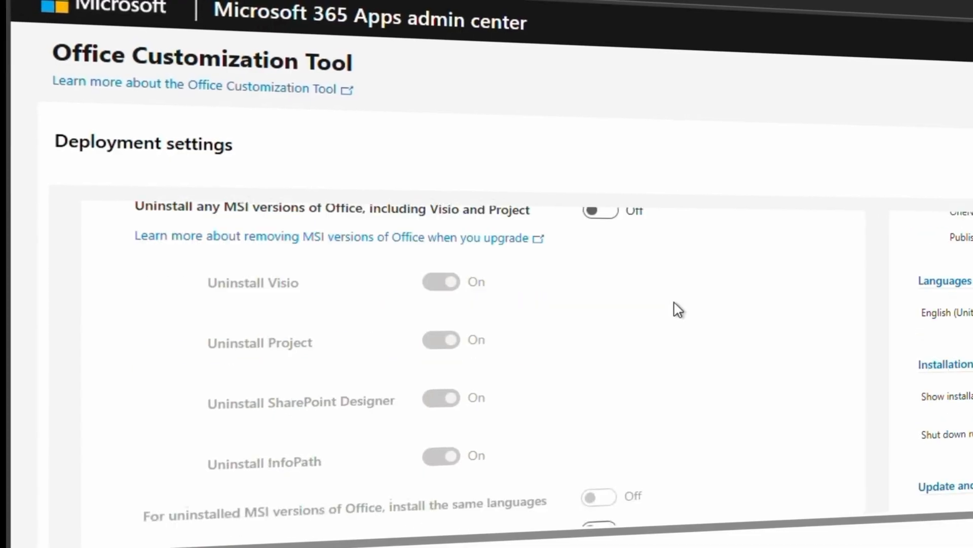
click(141, 446)
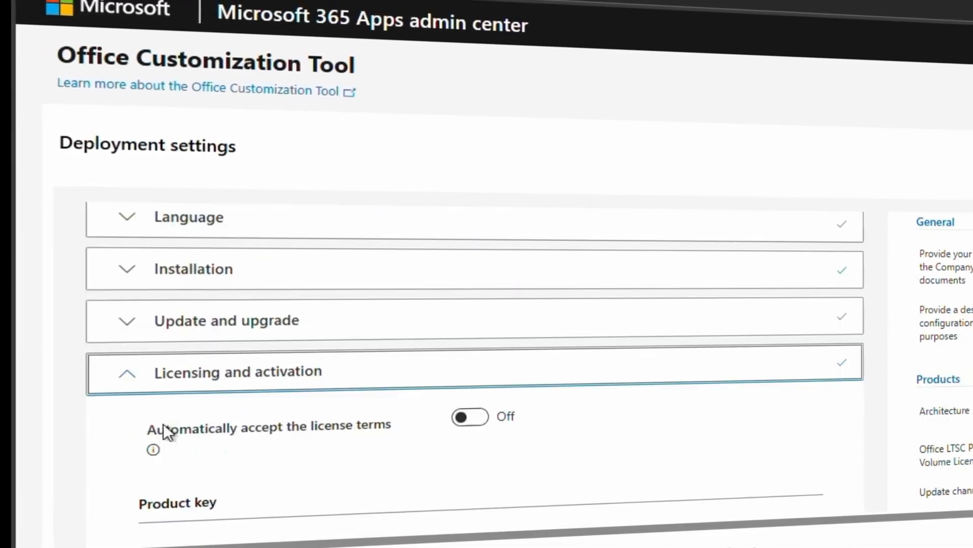
Keep user based product activation, leave the General settings at their defaults, and continue to Application preferences.
scroll(371, 431, down, 5)
scroll(375, 433, down, 5)
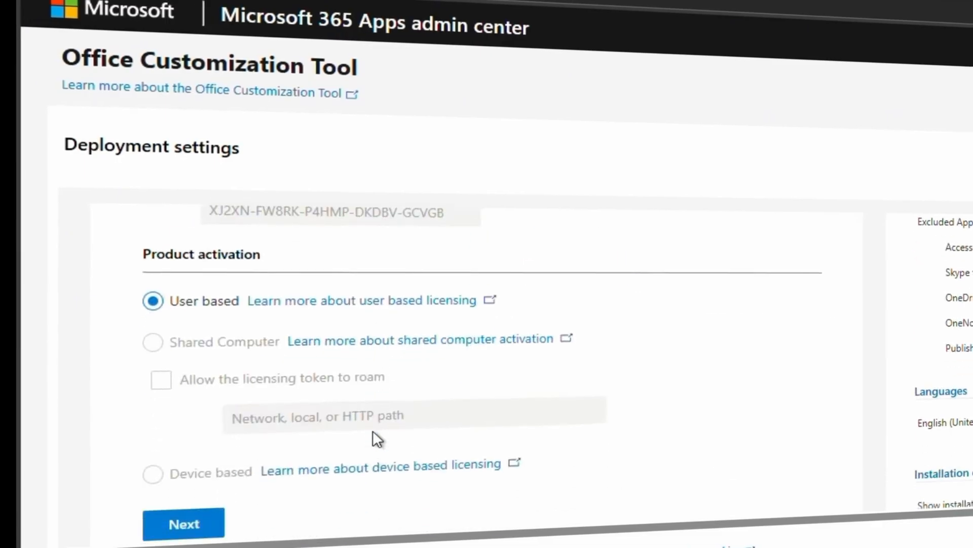
click(202, 364)
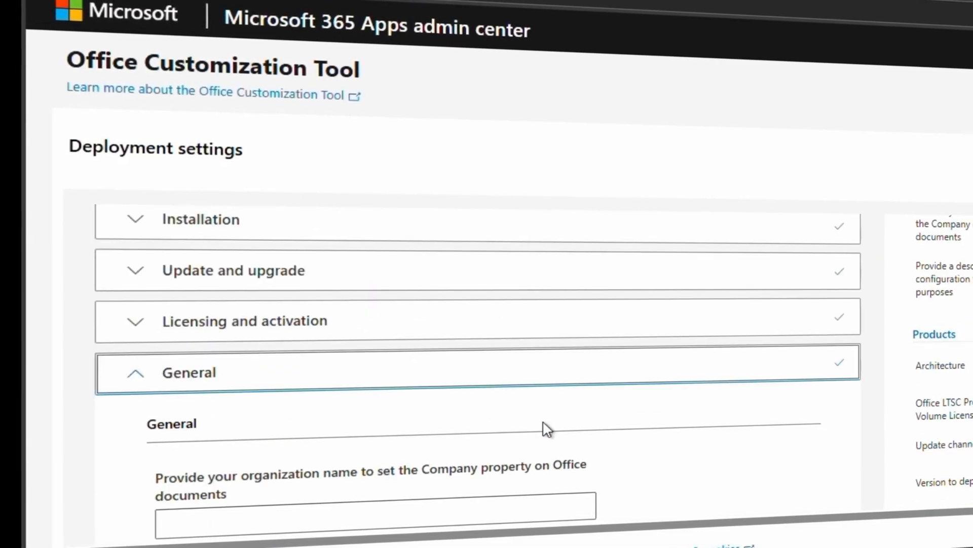
scroll(541, 428, down, 5)
click(193, 333)
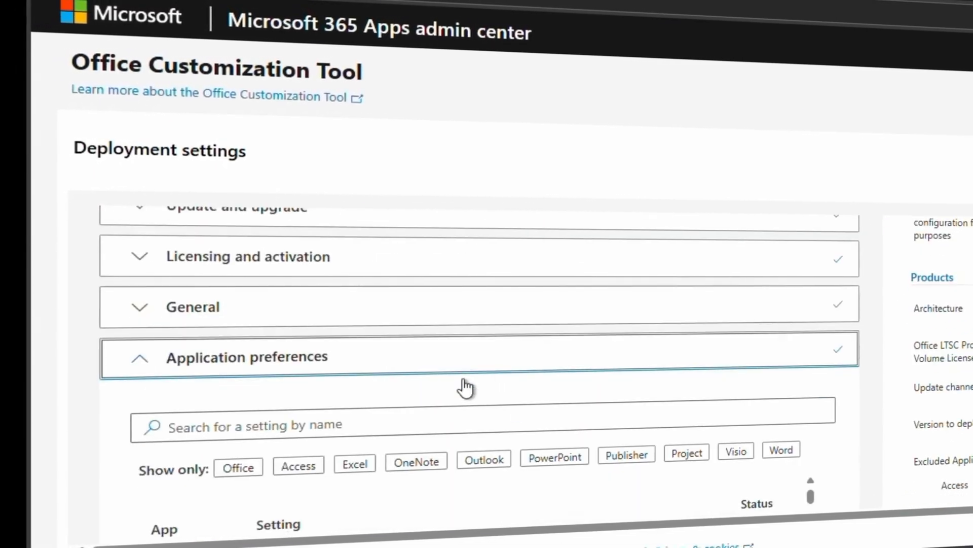
Leave all application preferences at their defaults and finish the deployment settings.
scroll(463, 386, down, 15)
scroll(460, 382, down, 15)
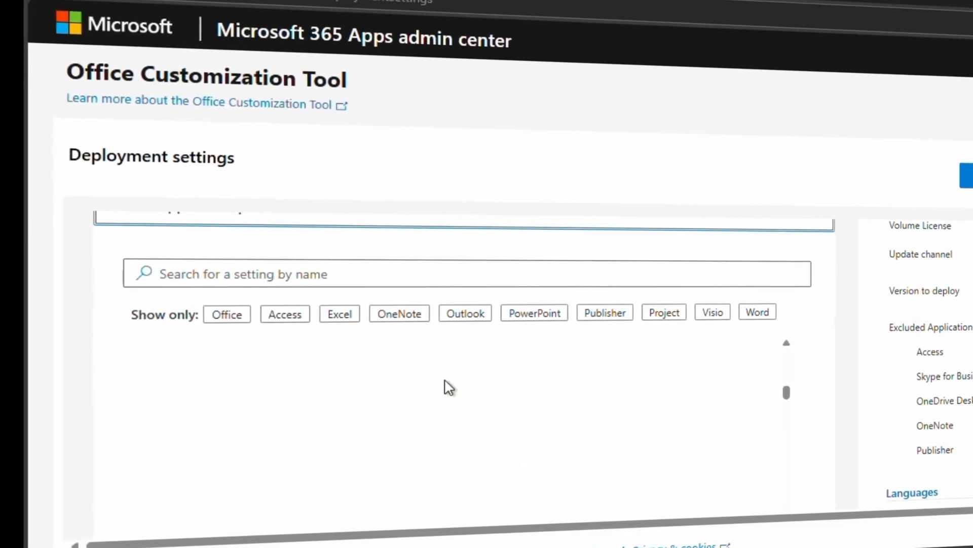
scroll(876, 389, down, 6)
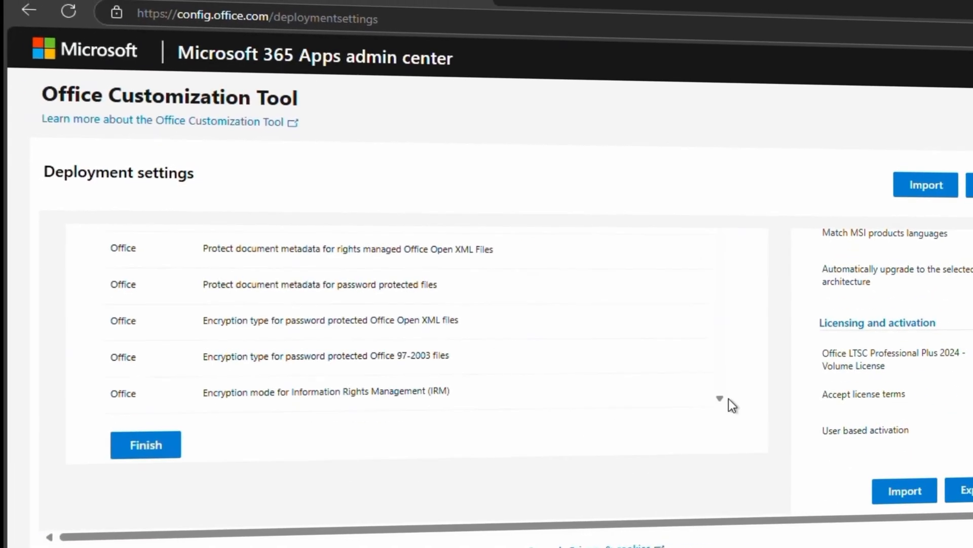
click(142, 455)
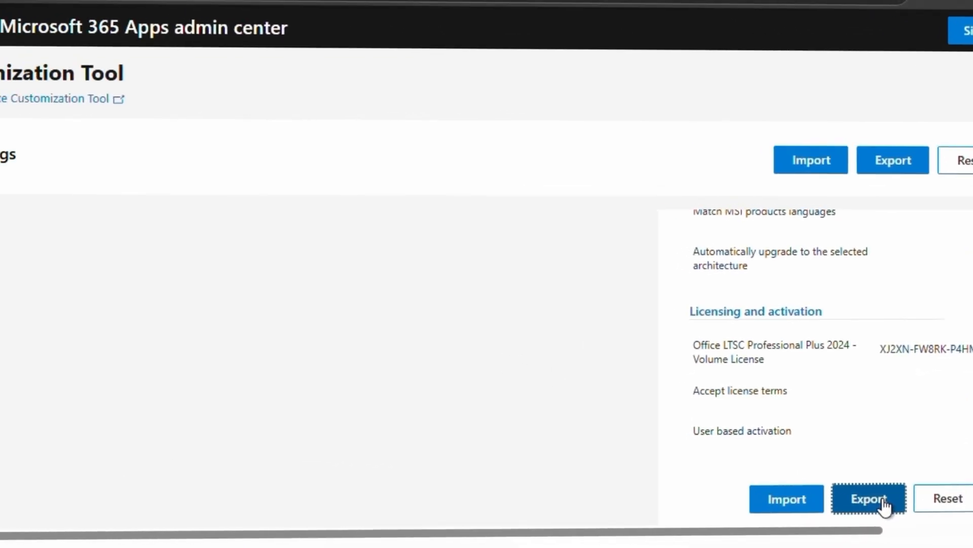
Start exporting the configuration and set the default file format to Office Open XML formats.
click(832, 516)
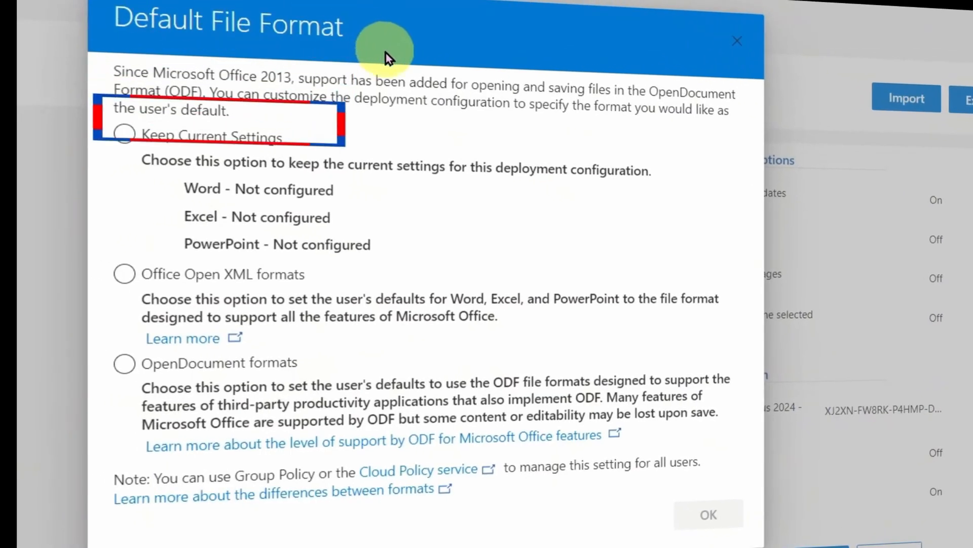
click(145, 283)
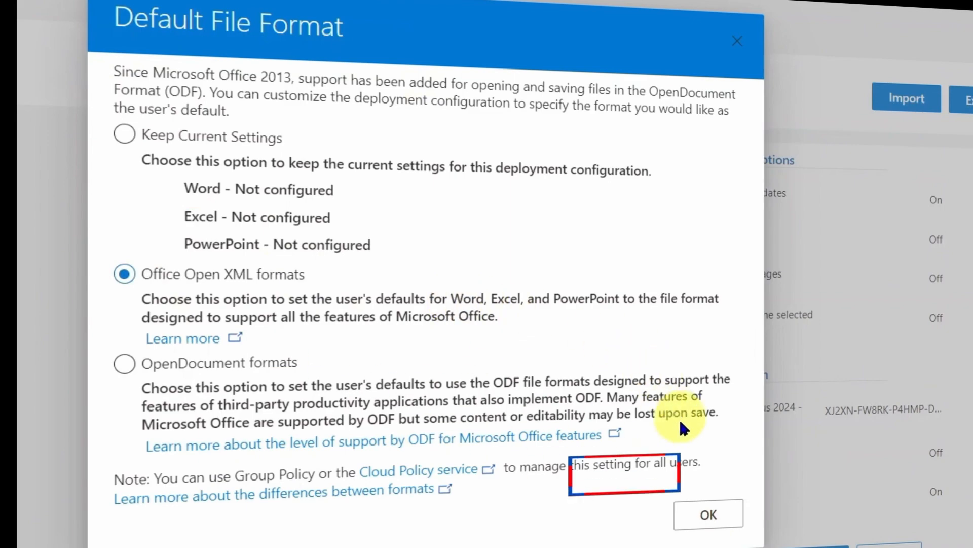
click(709, 515)
Accept the terms in the license agreement and export the XML file under the name Configuration.
drag(115, 153, 342, 180)
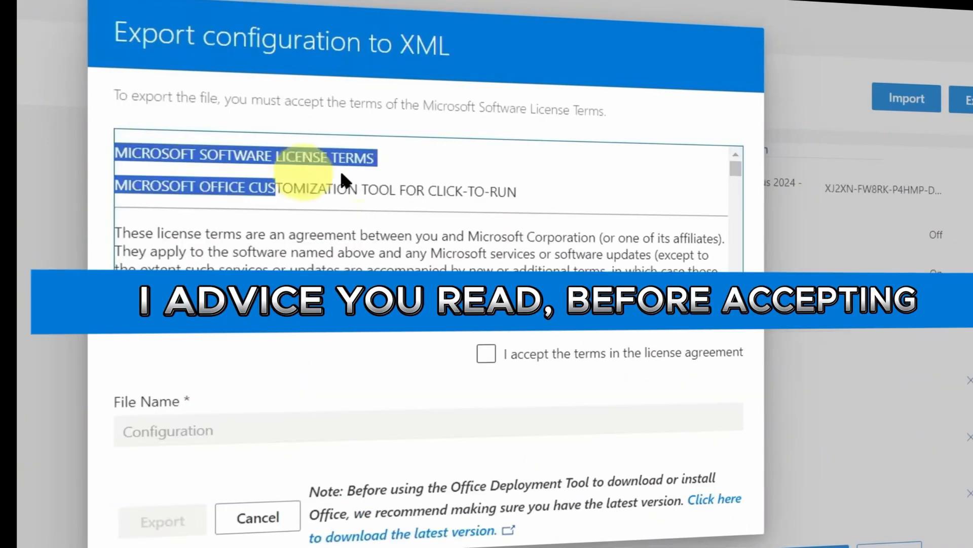
scroll(577, 232, down, 10)
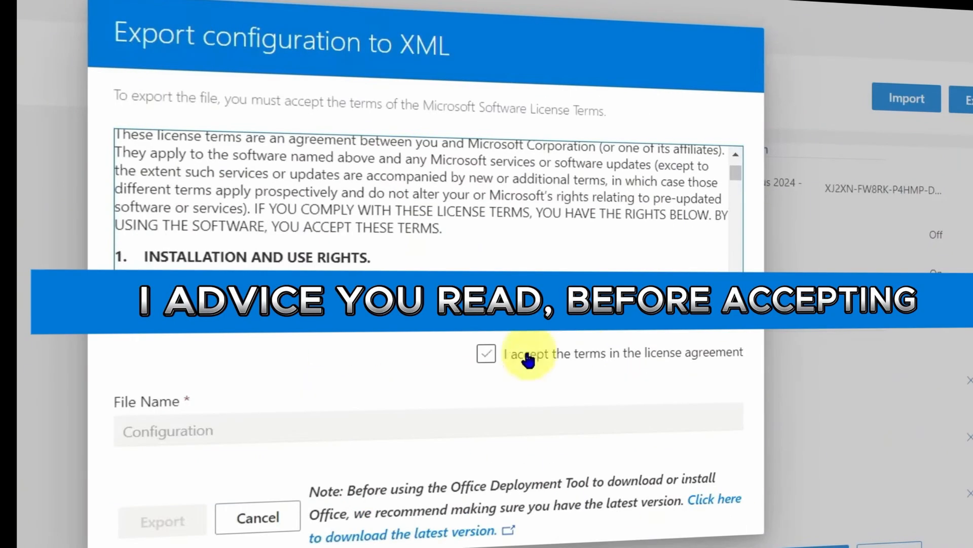
scroll(577, 232, down, 5)
click(486, 354)
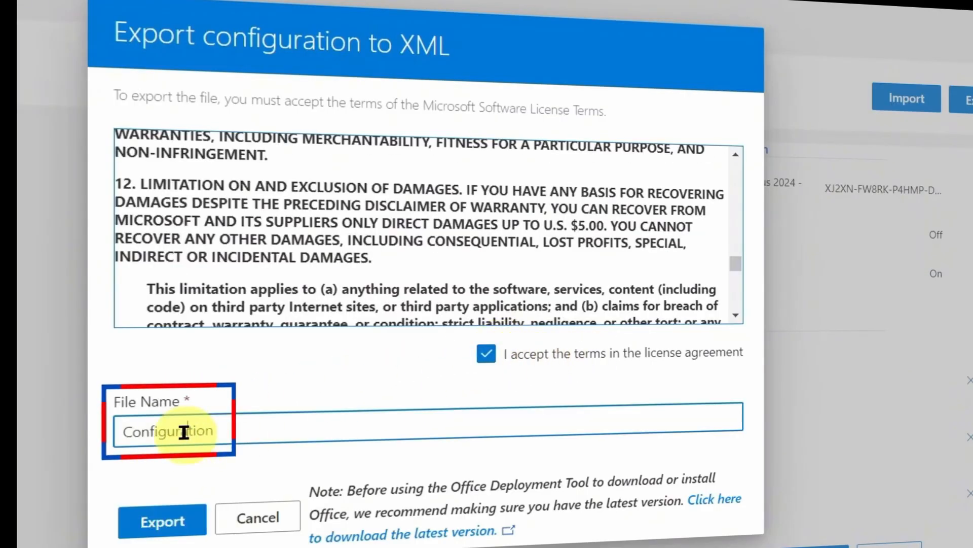
click(148, 526)
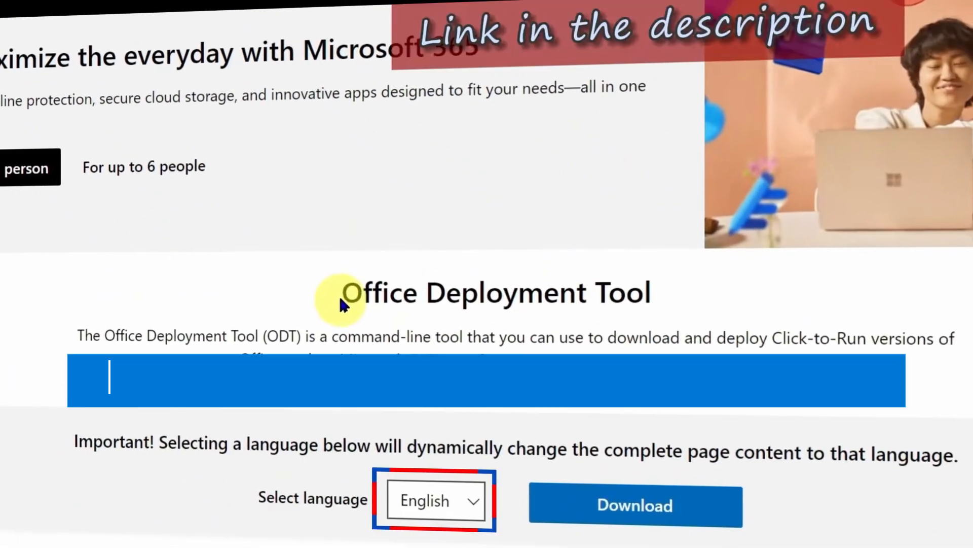
drag(339, 294, 683, 282)
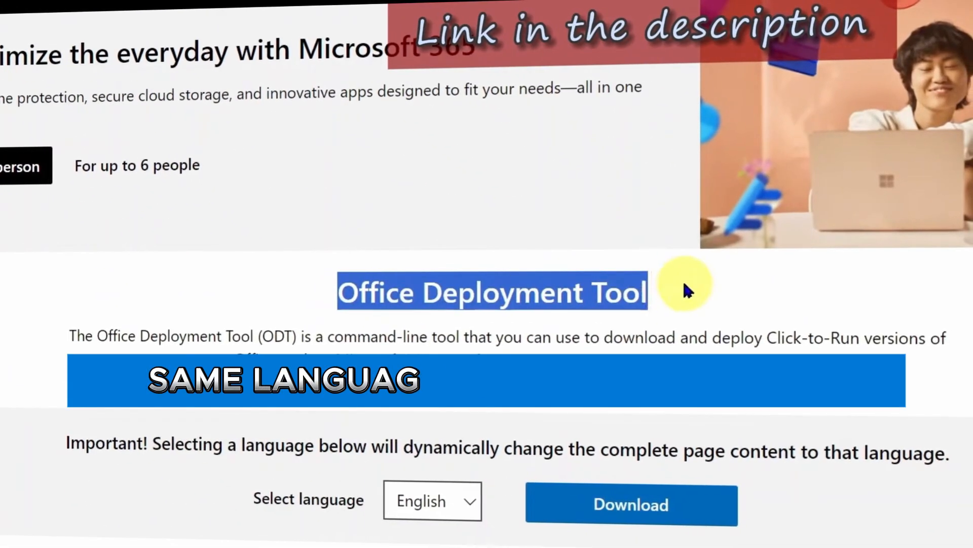
scroll(674, 301, down, 2)
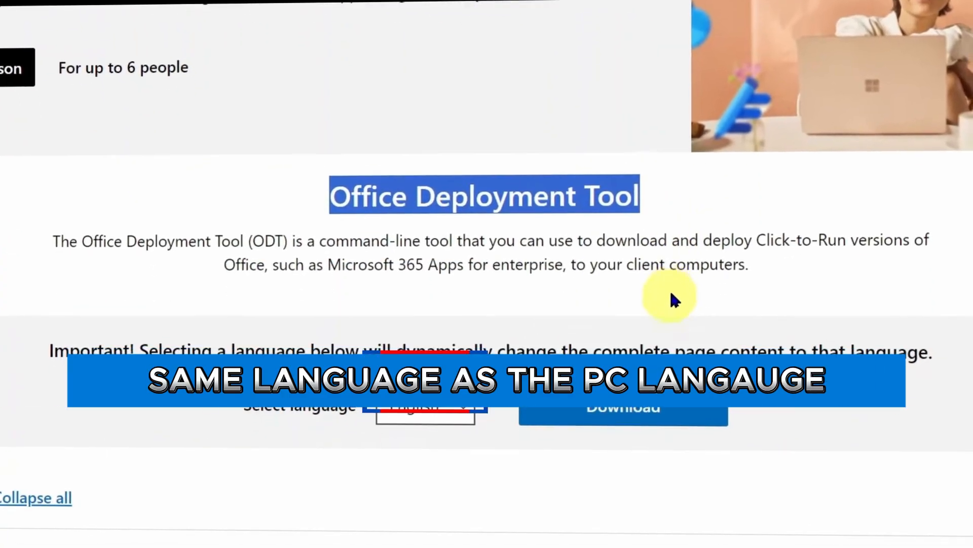
click(674, 321)
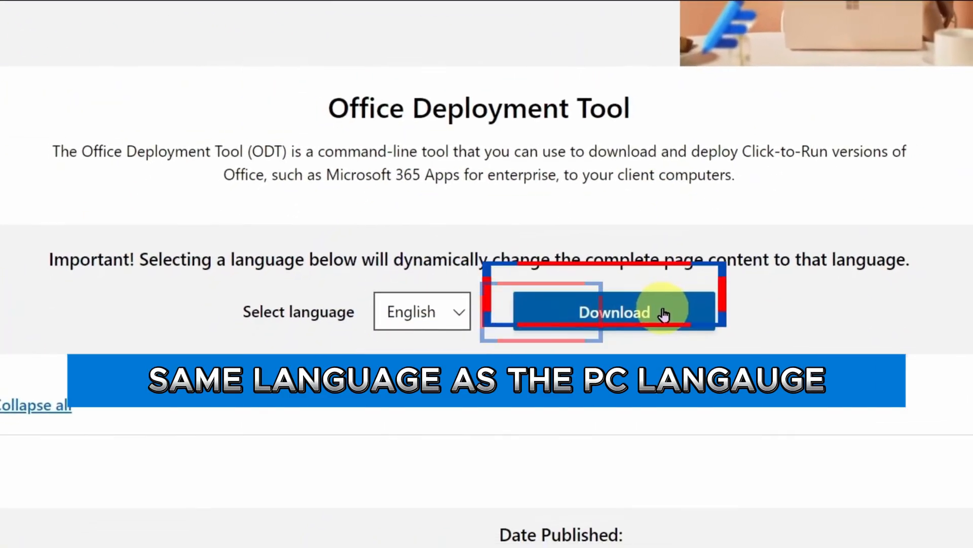
click(668, 321)
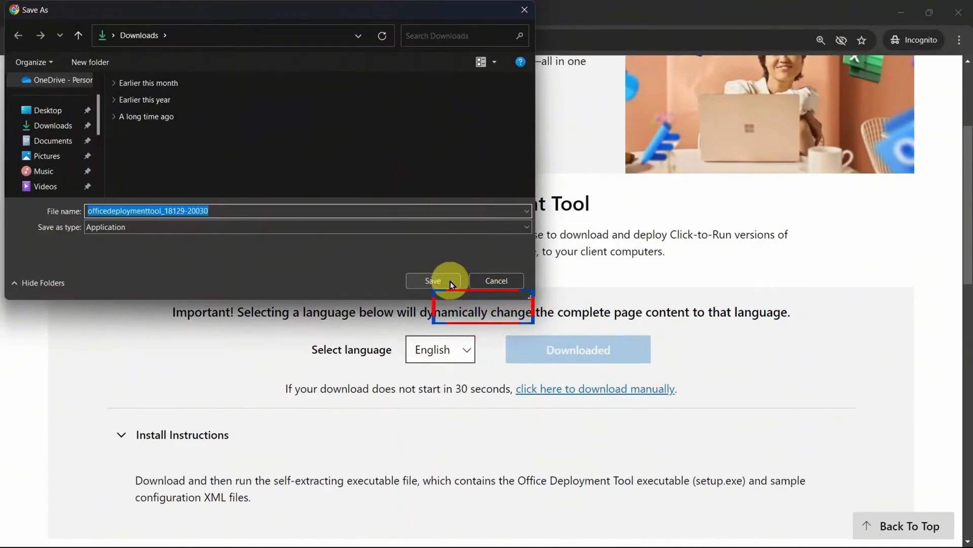
click(446, 280)
In File Explorer, create a folder named Office 2024 in the Downloads folder.
click(238, 405)
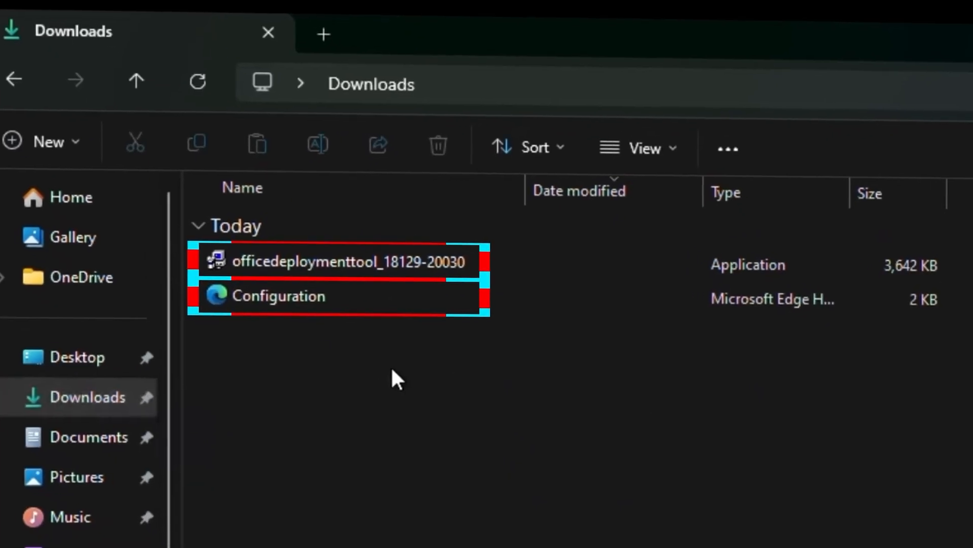
right_click(366, 343)
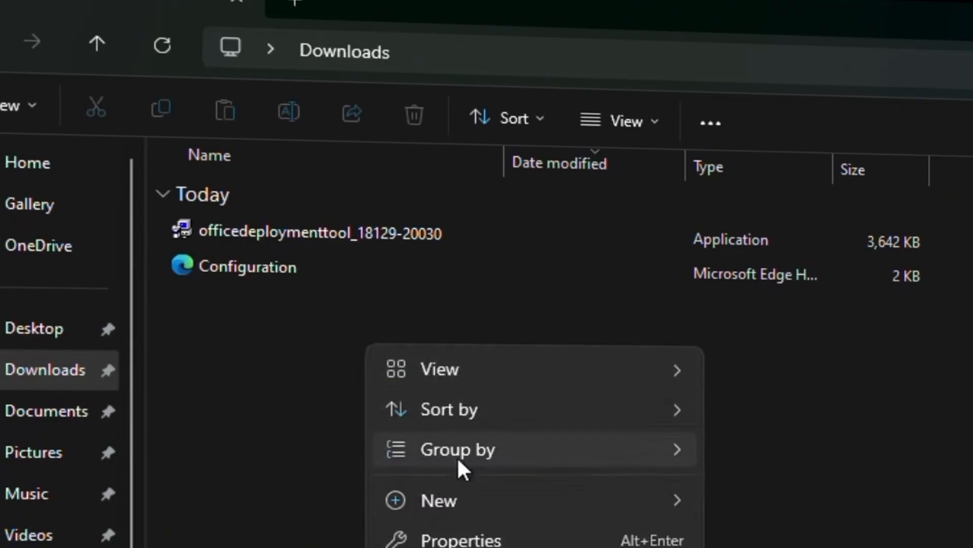
mouse_move(458, 507)
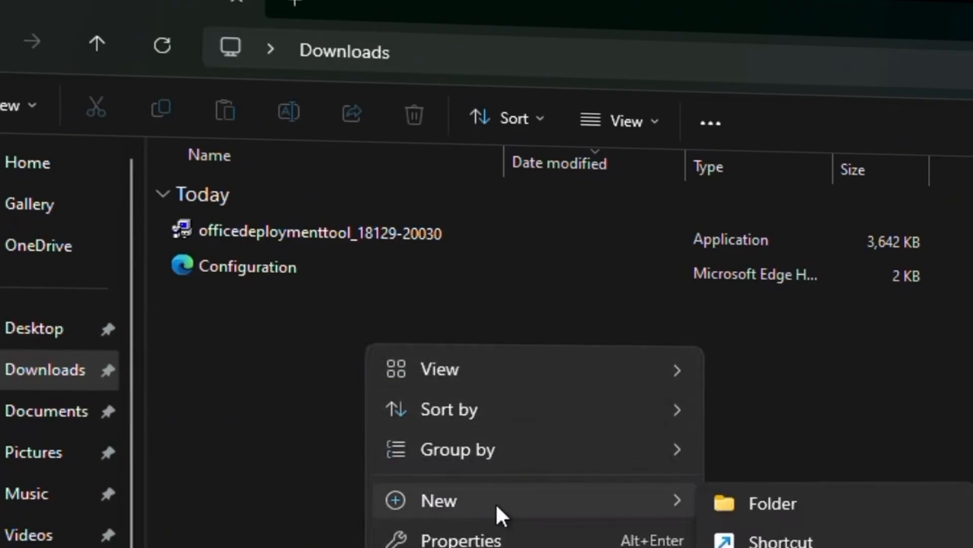
click(831, 510)
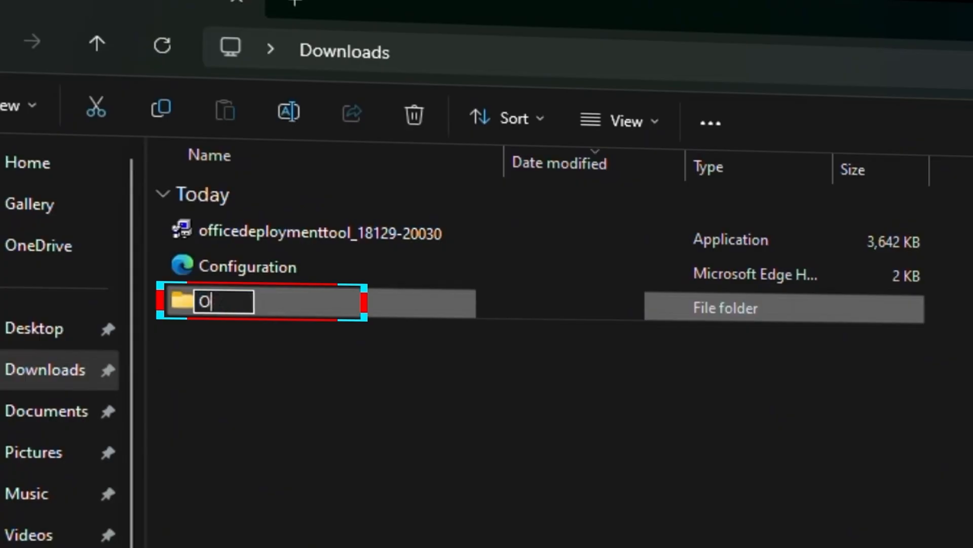
click(345, 402)
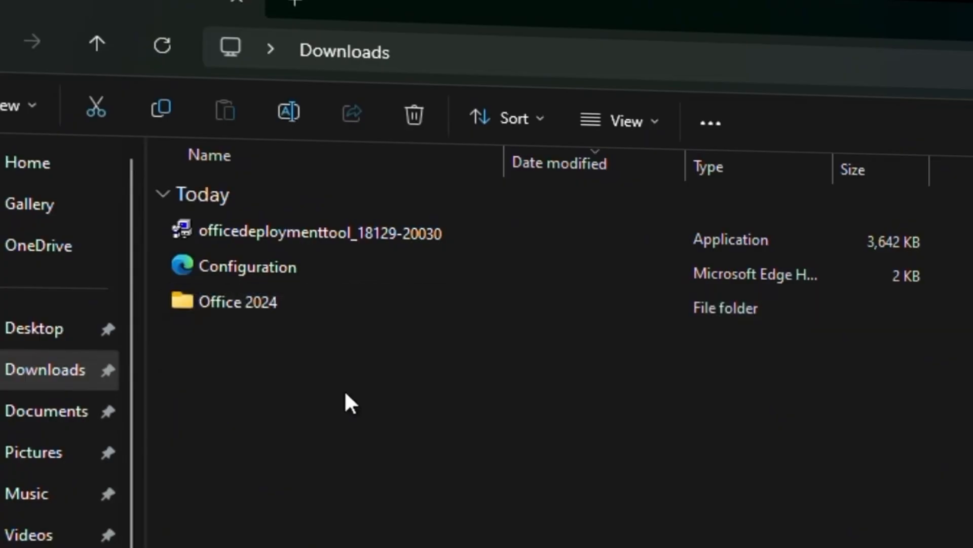
click(245, 222)
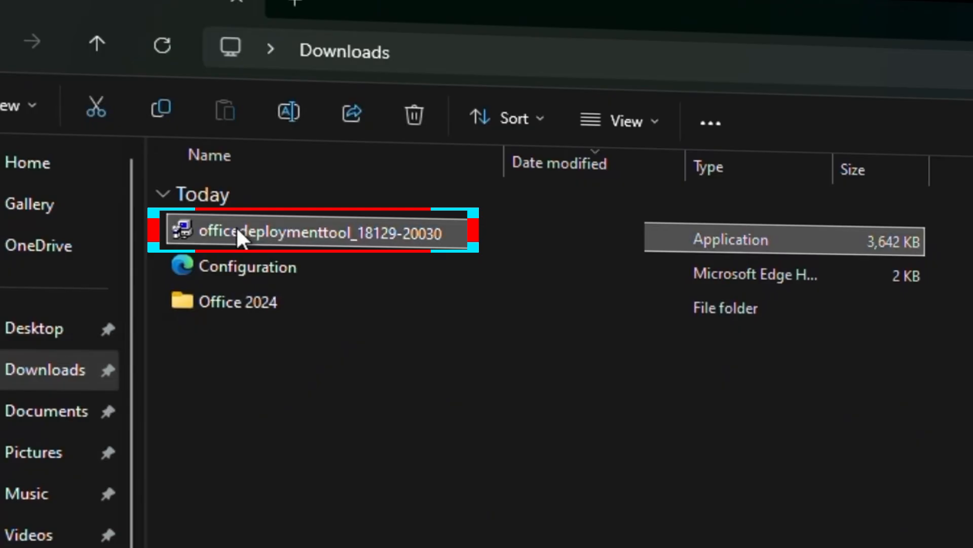
ctrl+click(211, 253)
key(ctrl+x)
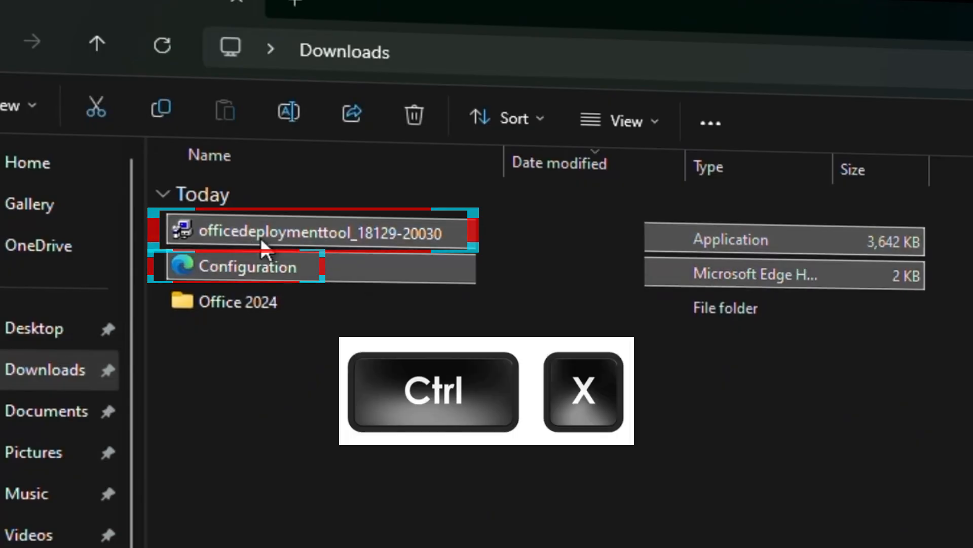
click(298, 320)
double_click(298, 299)
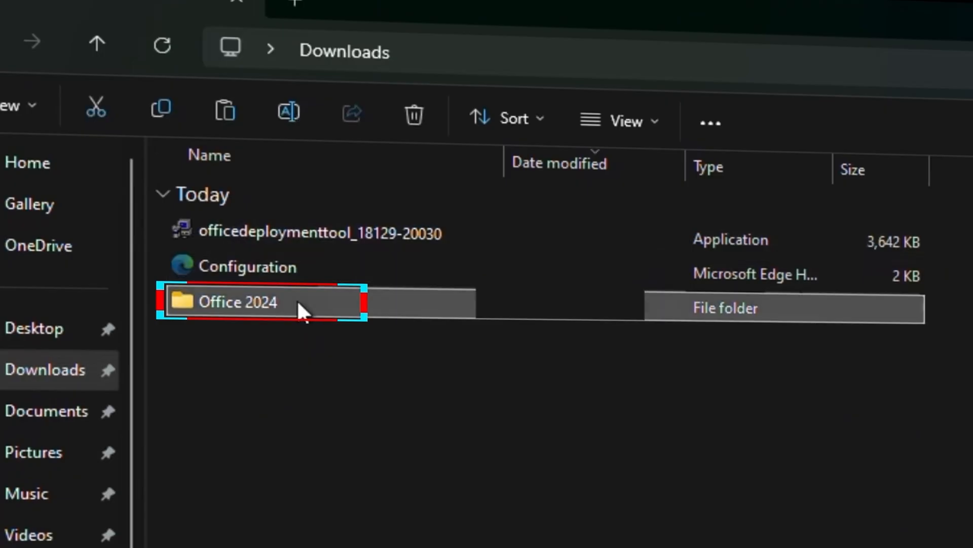
key(ctrl+v)
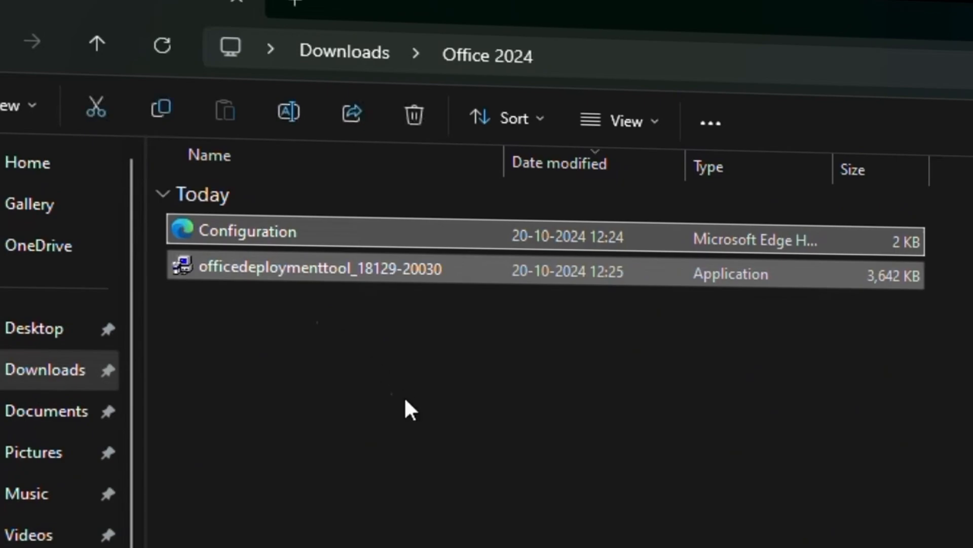
click(350, 404)
click(329, 270)
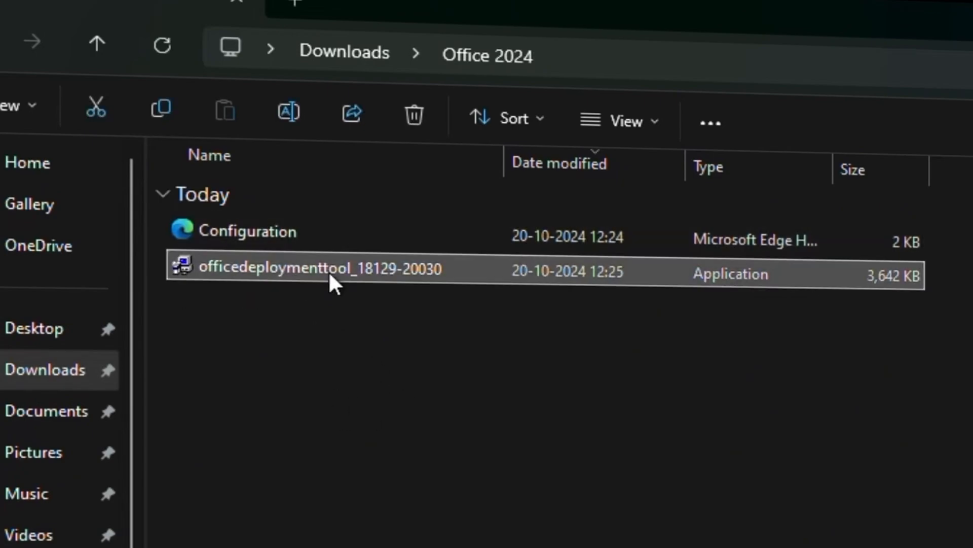
right_click(461, 268)
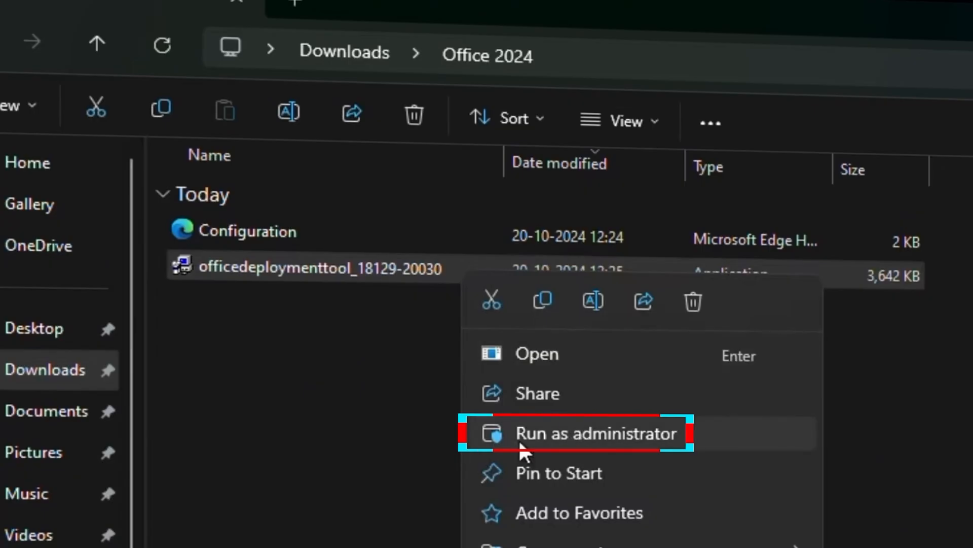
click(544, 434)
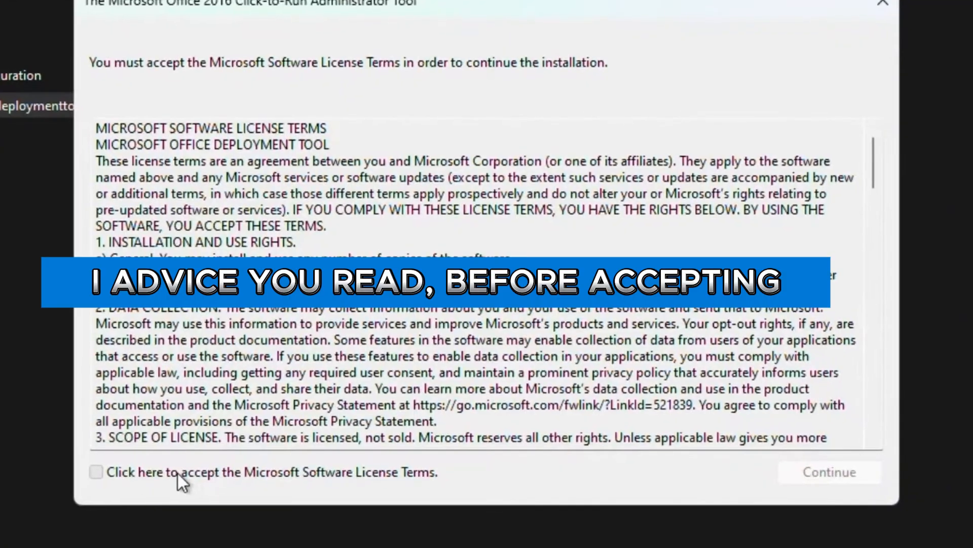
click(172, 476)
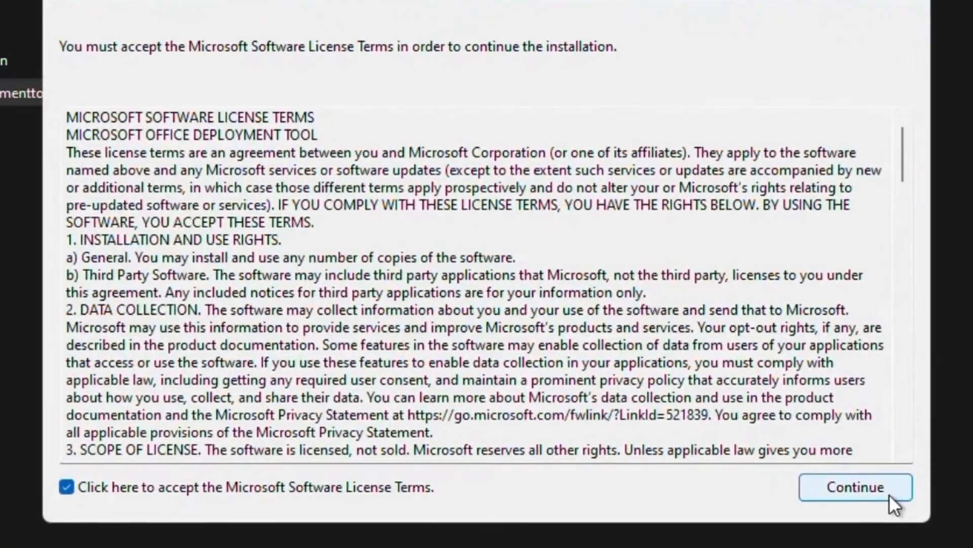
click(895, 498)
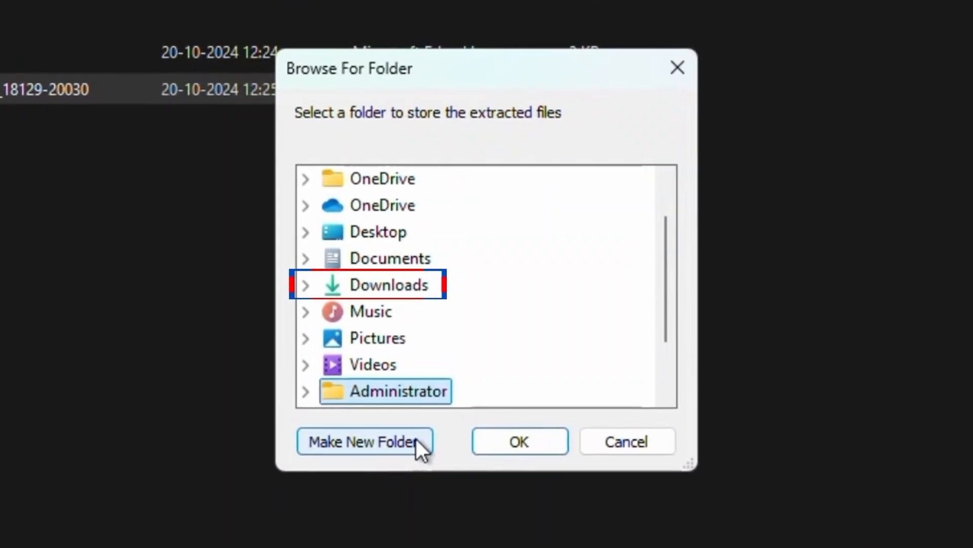
Extract the deployment tool files into the Office 2024 folder under Downloads, and return to the Downloads folder.
double_click(370, 301)
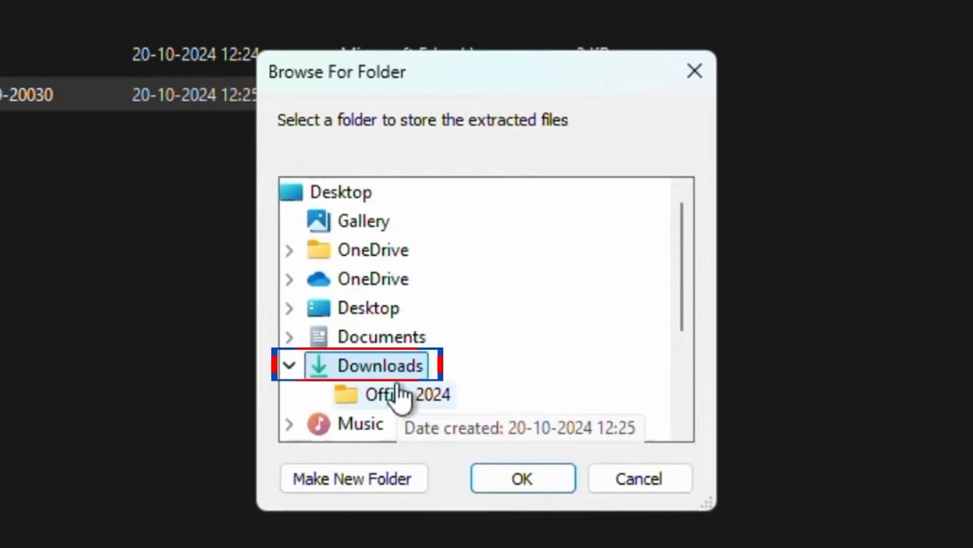
click(410, 393)
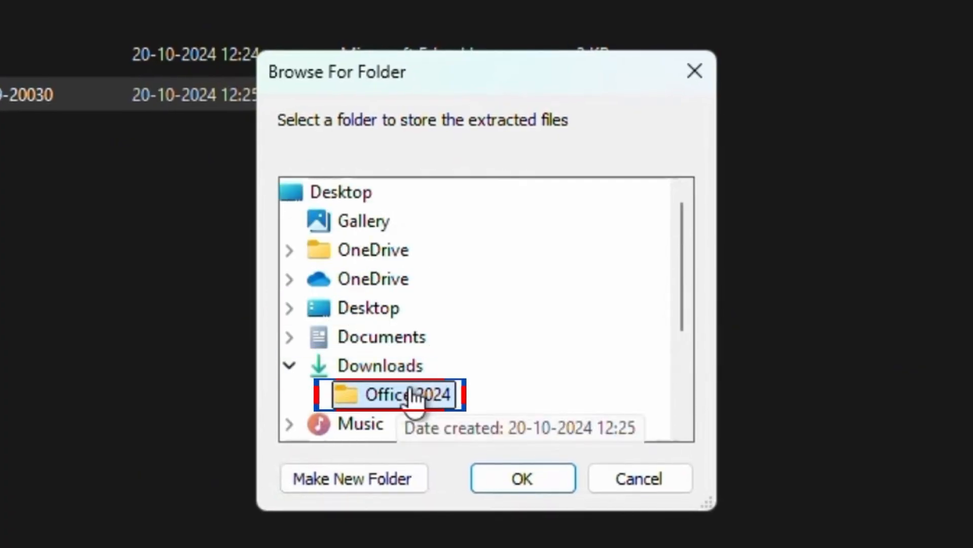
click(502, 479)
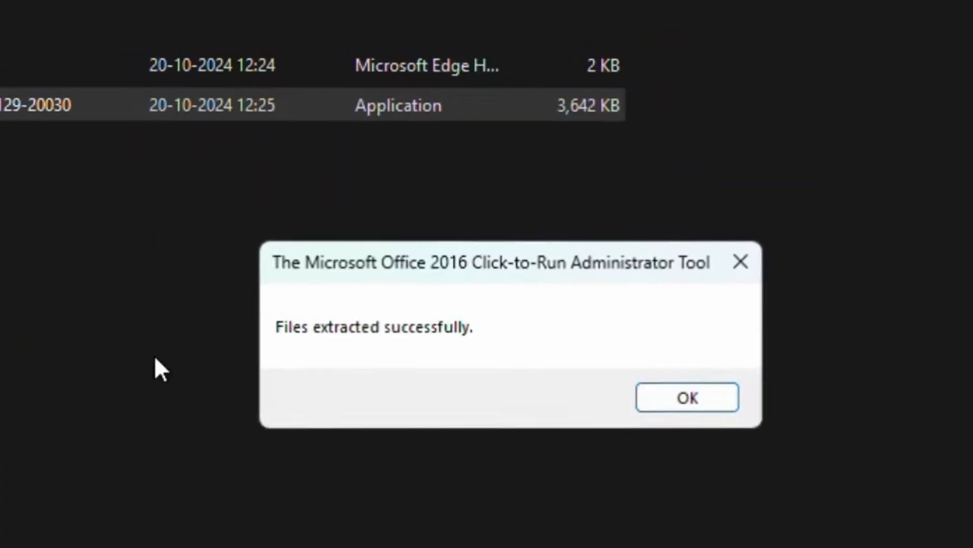
click(809, 460)
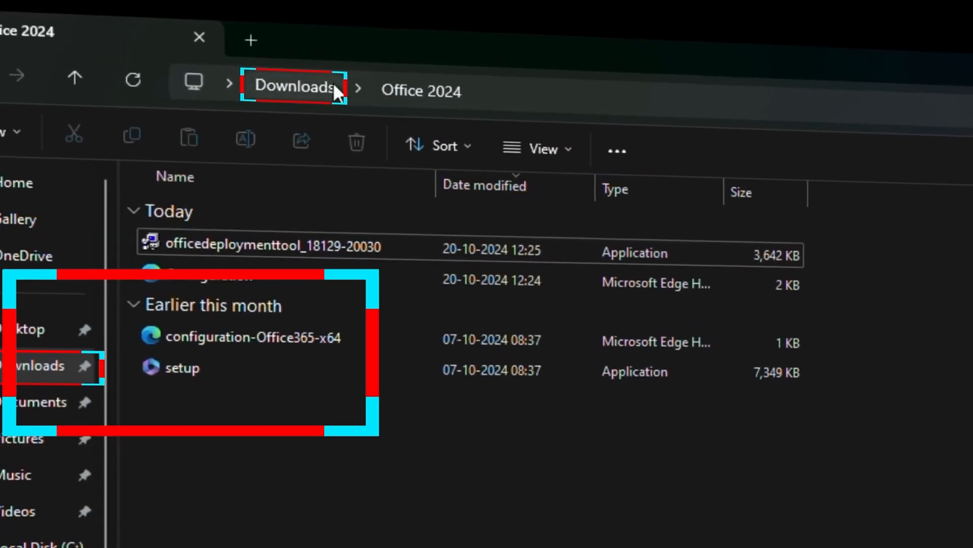
click(347, 107)
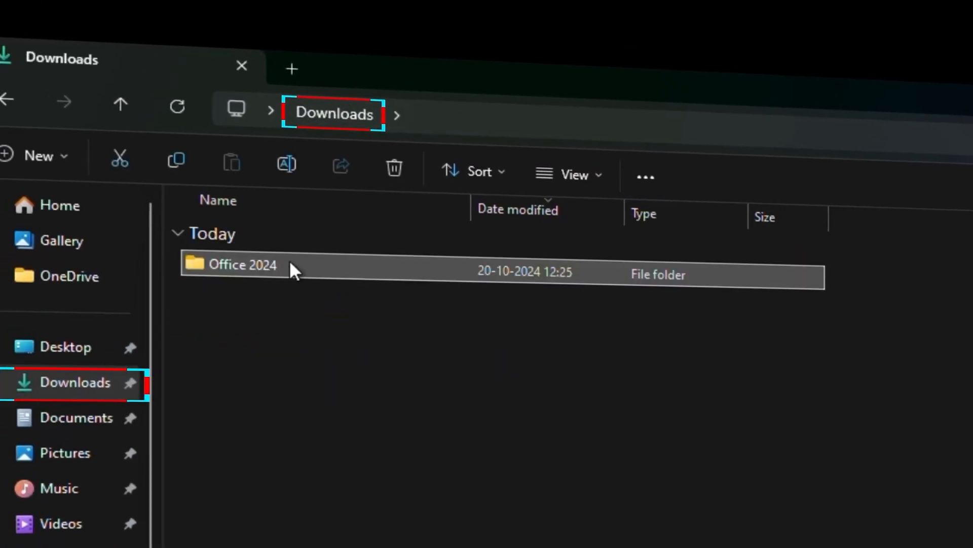
Move the Office 2024 folder from Downloads to the root of Local Disk (C:) and open it there.
right_click(336, 271)
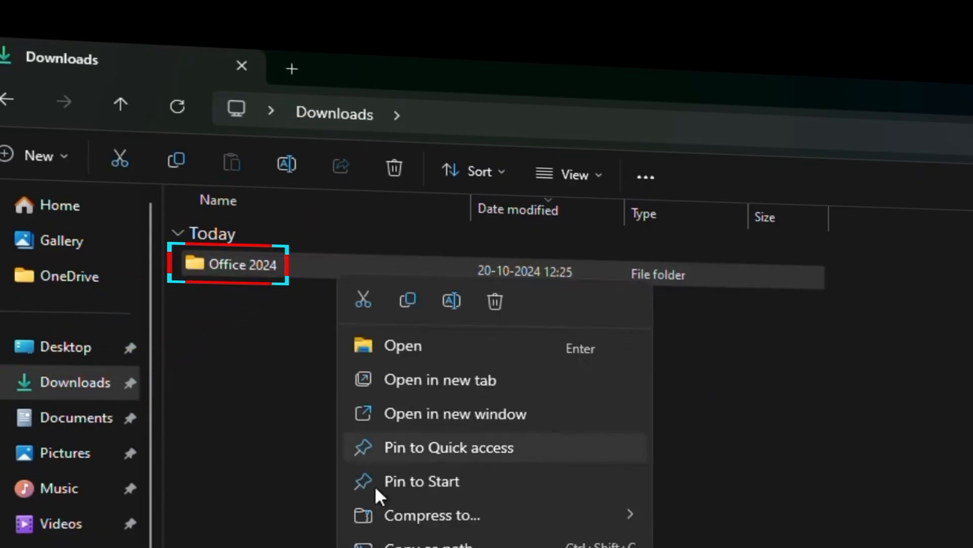
click(361, 304)
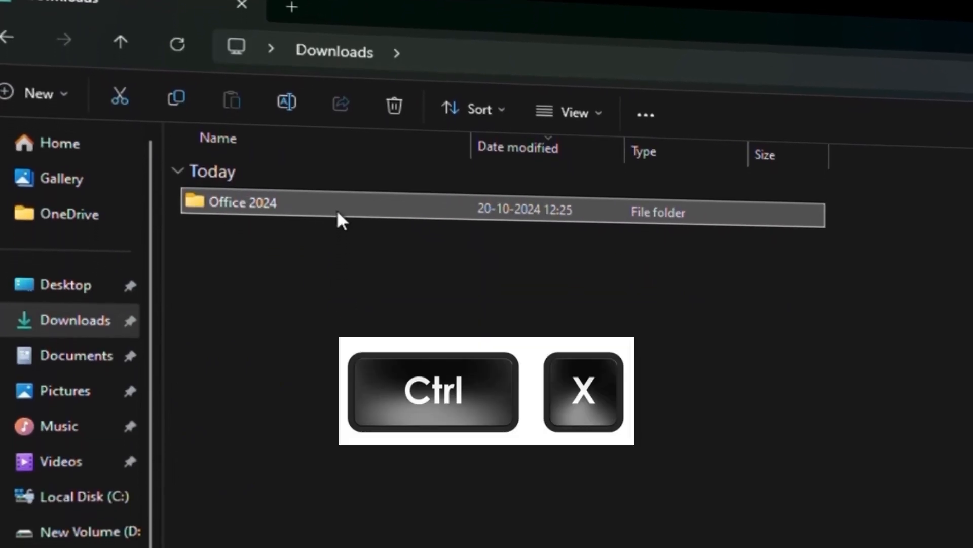
click(96, 480)
right_click(366, 490)
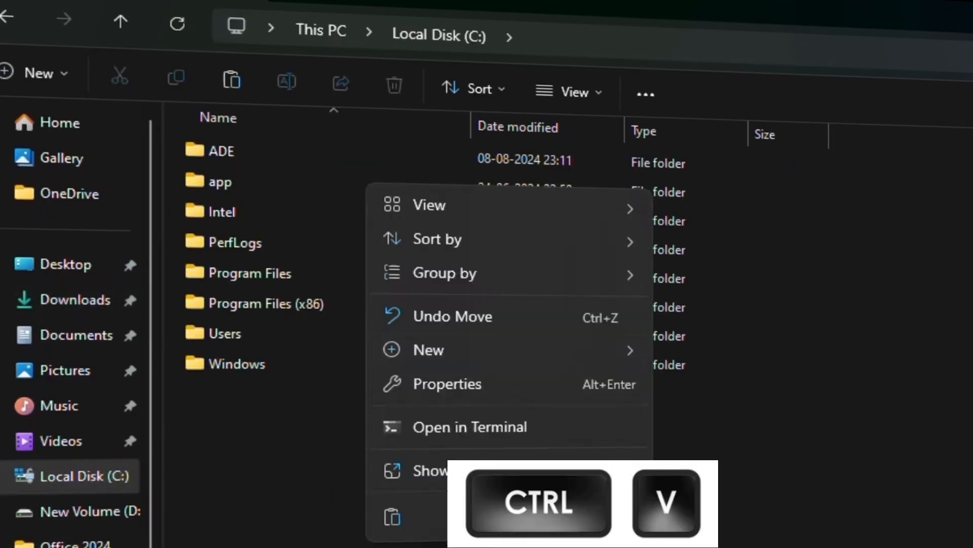
click(391, 517)
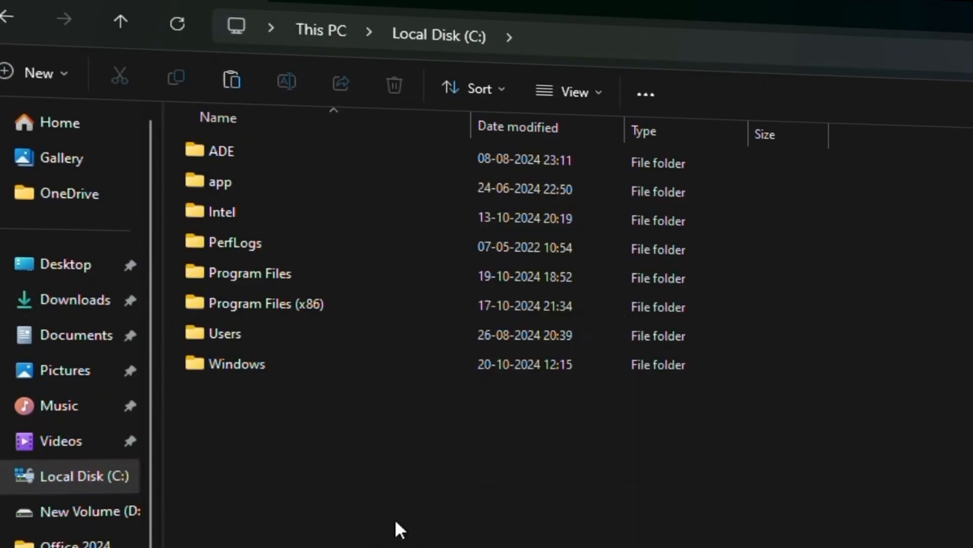
click(403, 507)
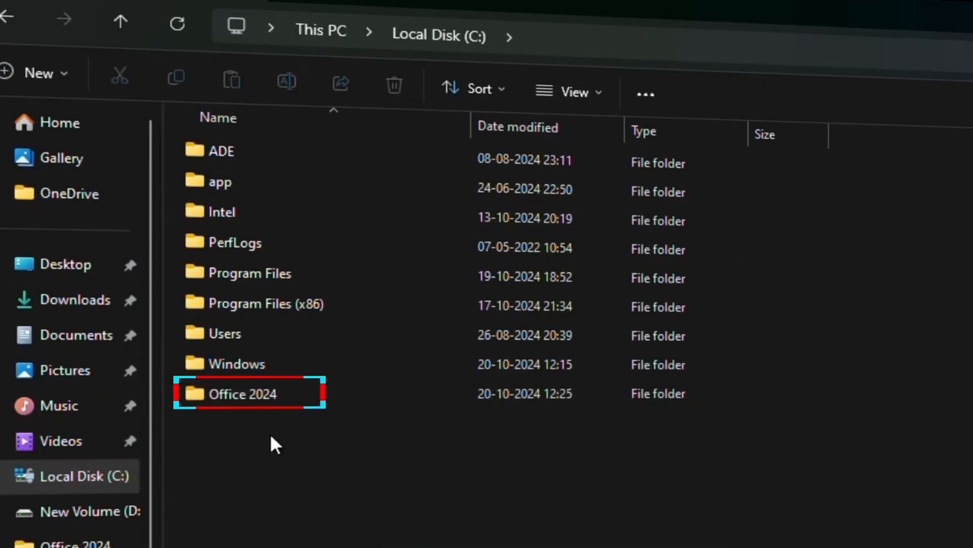
double_click(281, 396)
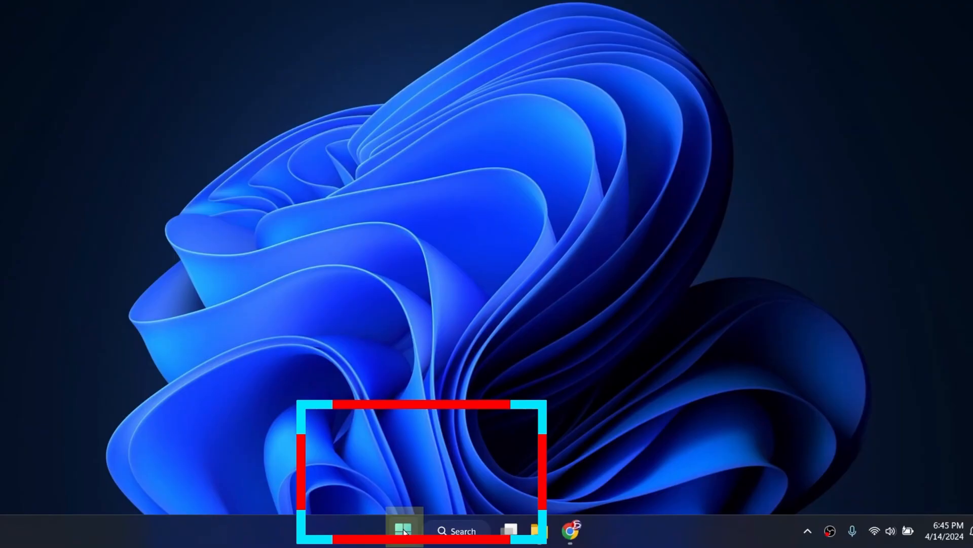
Search for CMD, run Command Prompt as administrator, and move its window clear of the Office 2024 folder listing.
click(404, 530)
text(CMD)
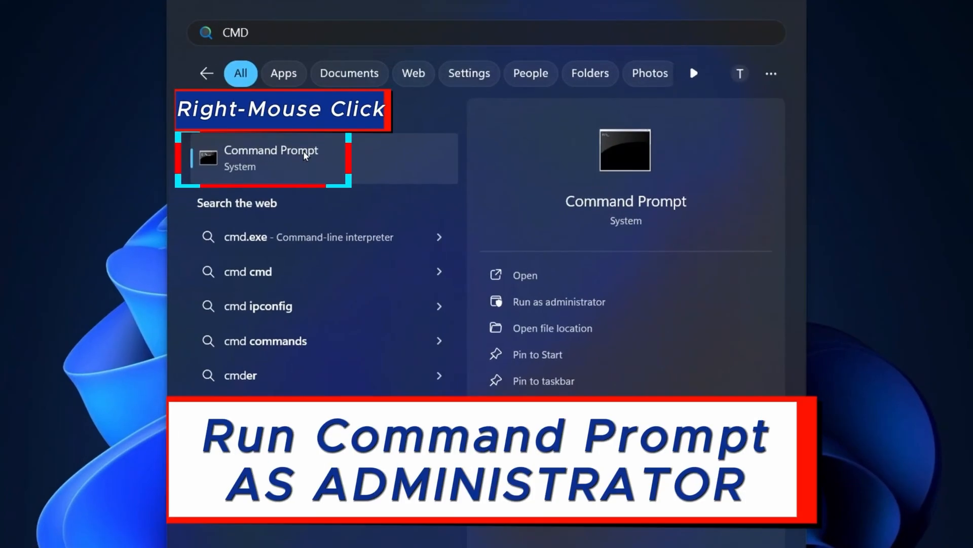
right_click(317, 164)
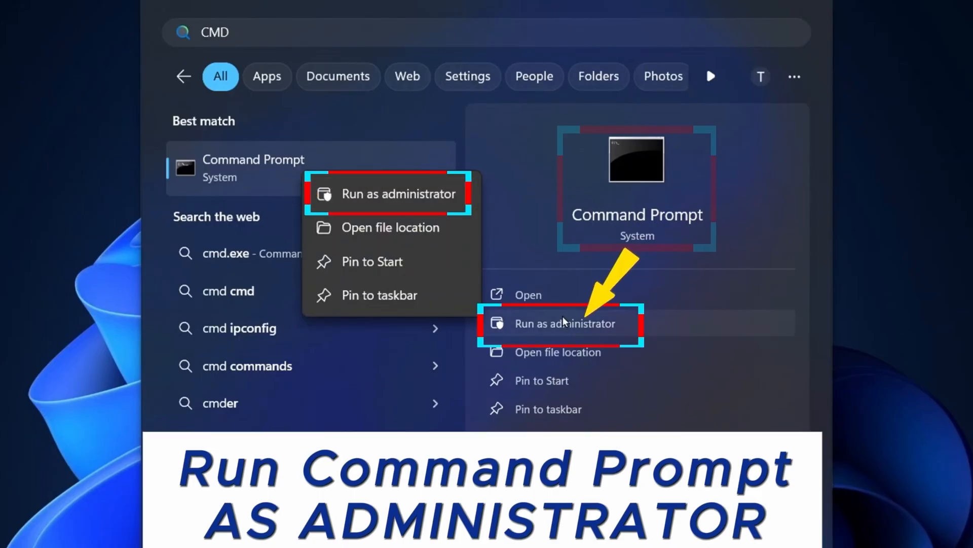
click(608, 324)
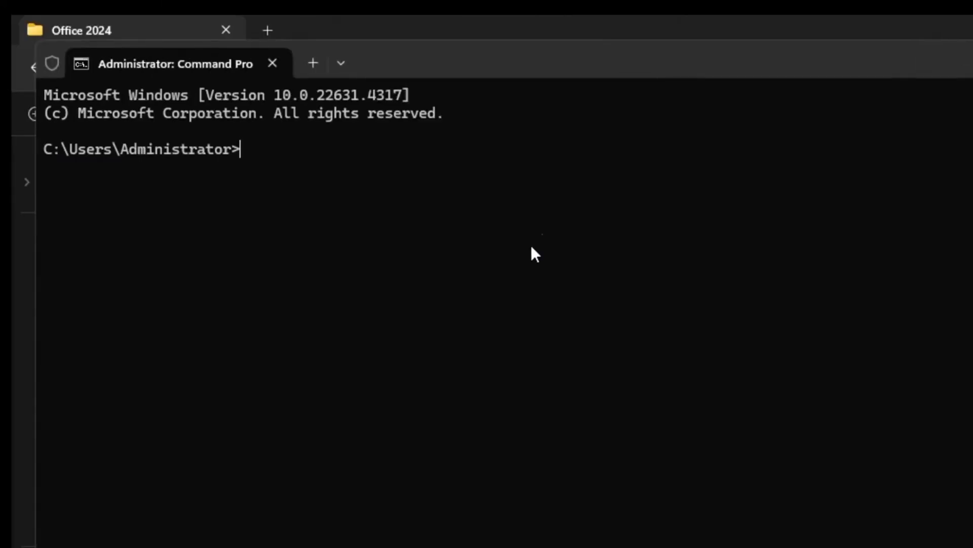
drag(446, 63, 825, 326)
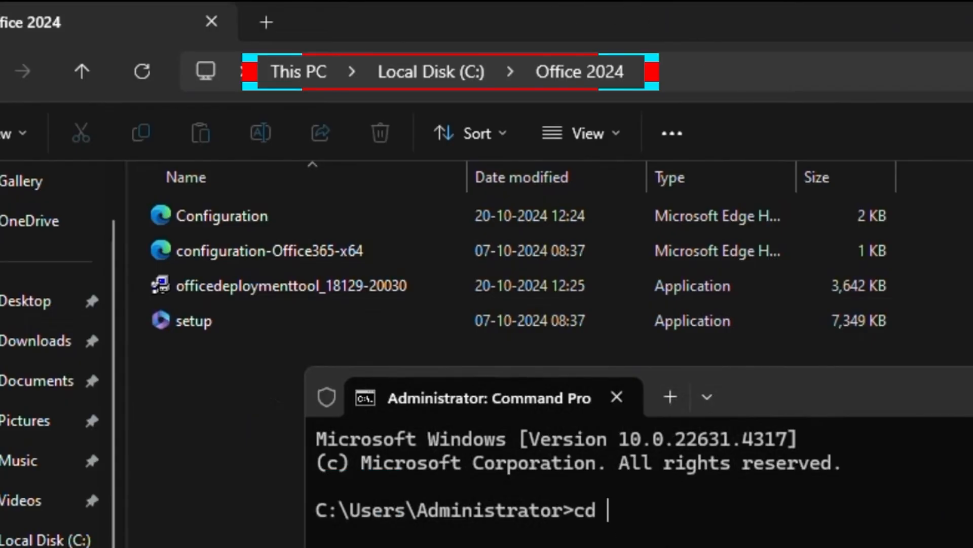
Copy the Office 2024 folder's path and change the Command Prompt directory with cd C:\Office 2024.
click(760, 71)
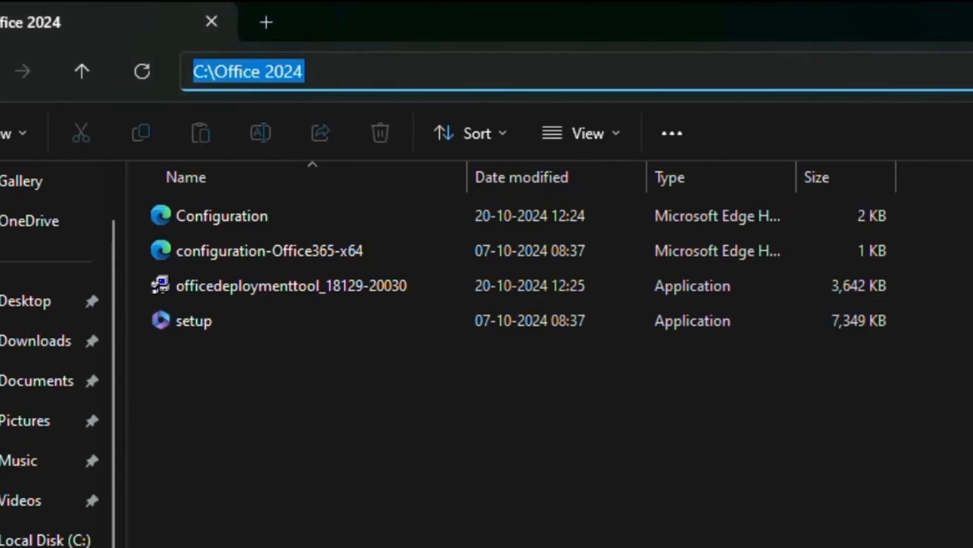
key(ctrl+c)
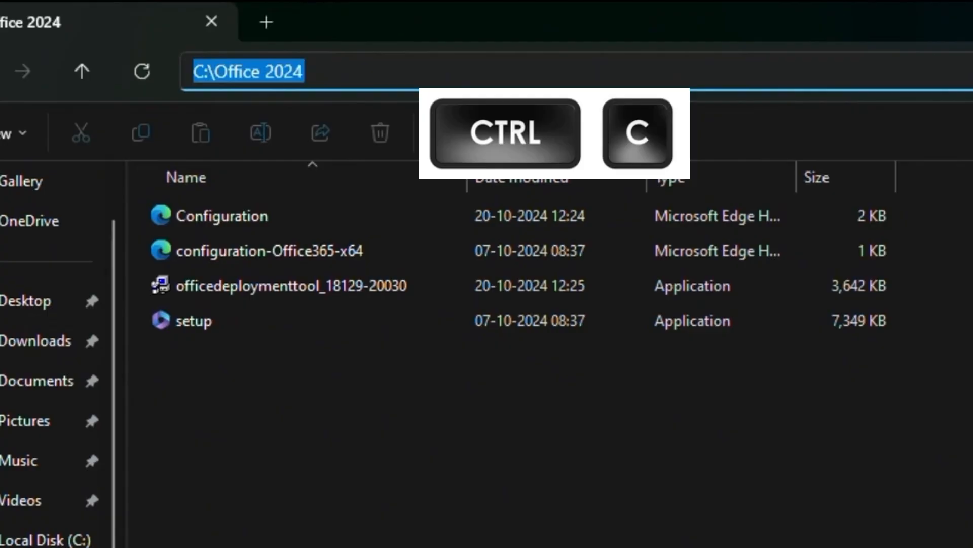
key(alt+Tab)
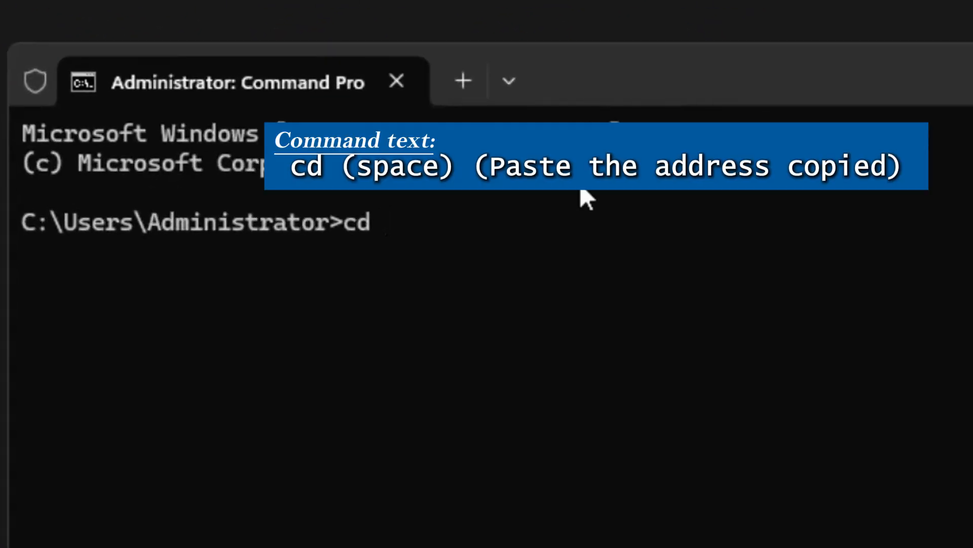
key(ctrl+v)
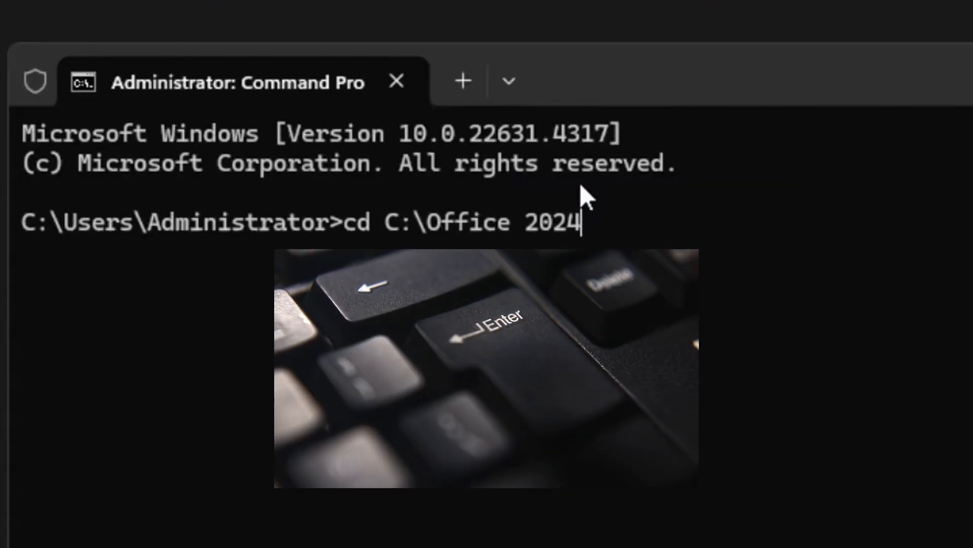
key(Return)
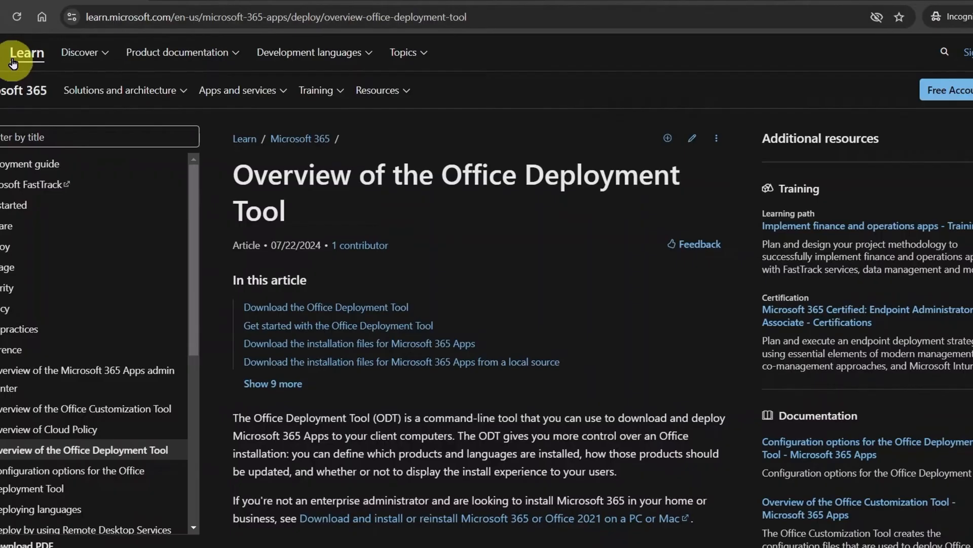
Examine the configure command in the Install Microsoft 365 Apps section of Microsoft's Office Deployment Tool overview page.
scroll(717, 257, down, 10)
scroll(780, 364, down, 15)
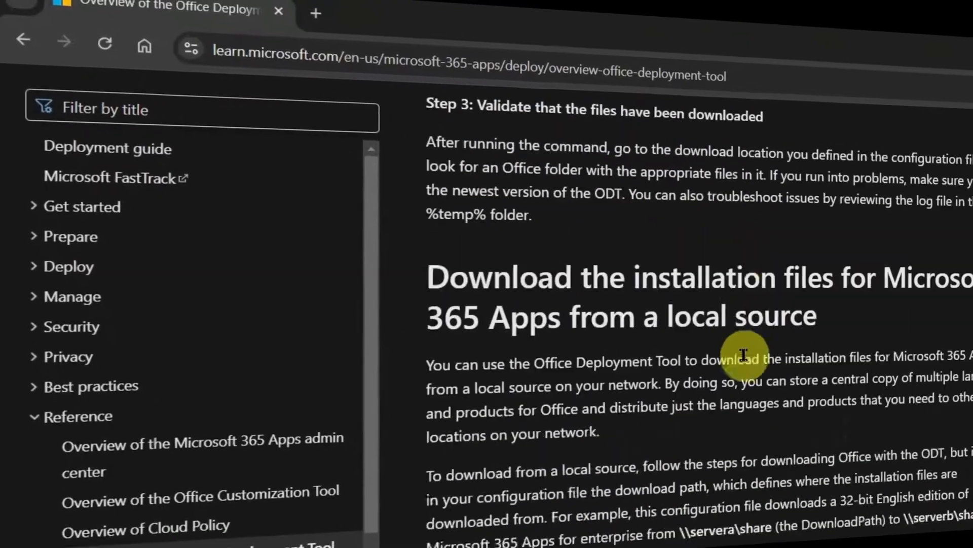
scroll(744, 355, down, 10)
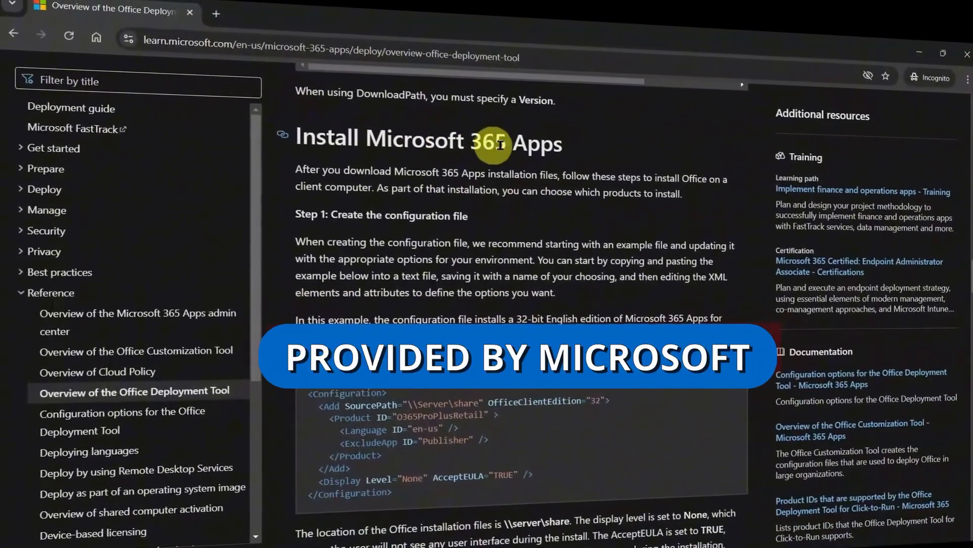
scroll(583, 153, down, 3)
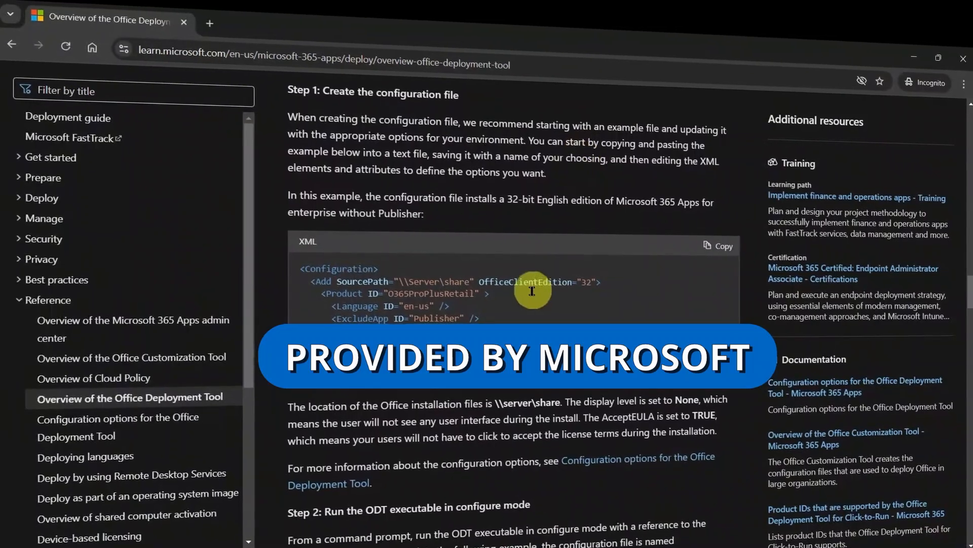
scroll(583, 153, down, 4)
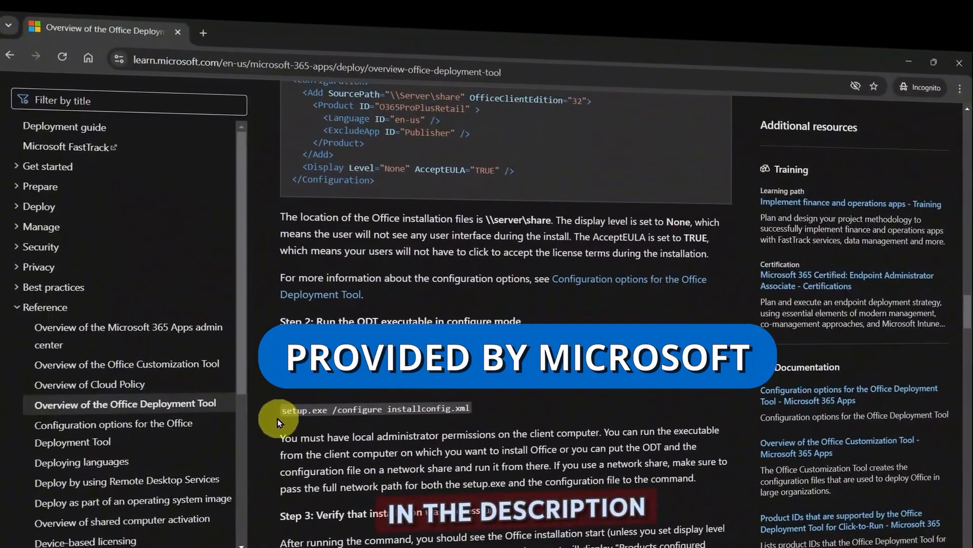
drag(278, 411, 484, 406)
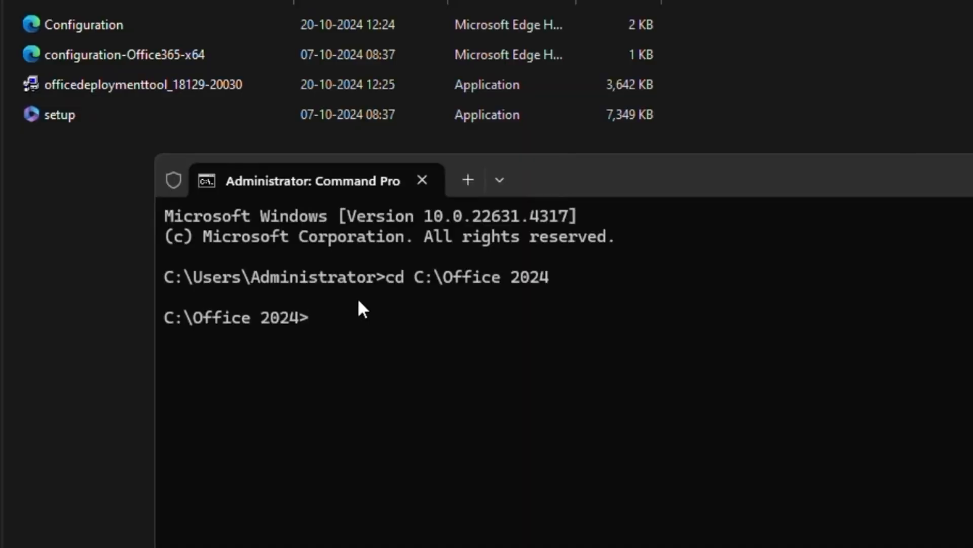
In Command Prompt, run setup /configure with the Configuration file, and close the installer when the Office installation completes.
text(set)
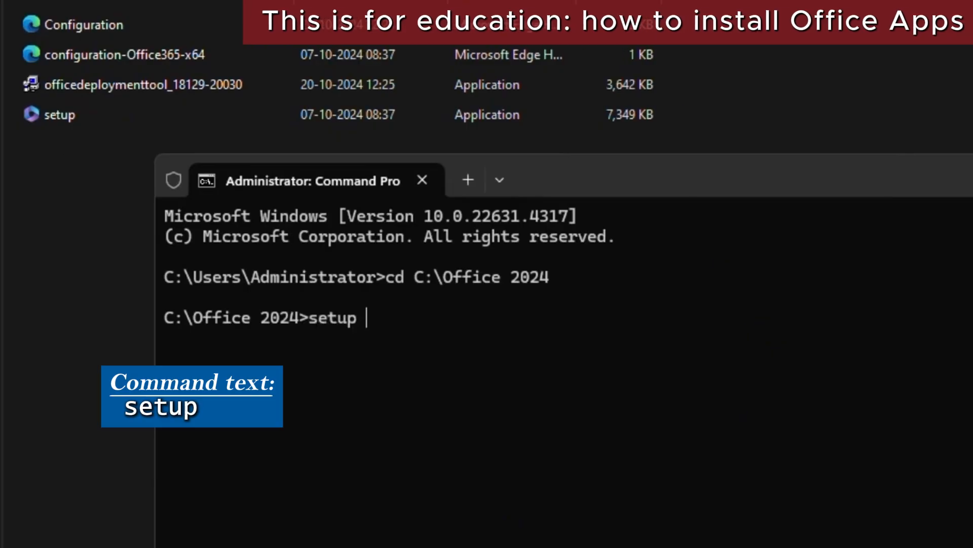
text(up )
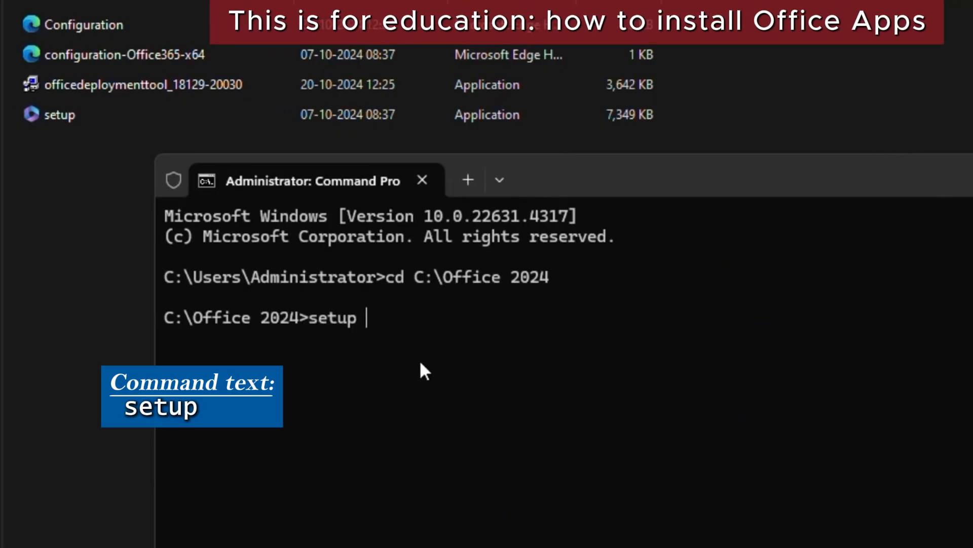
text(/configure)
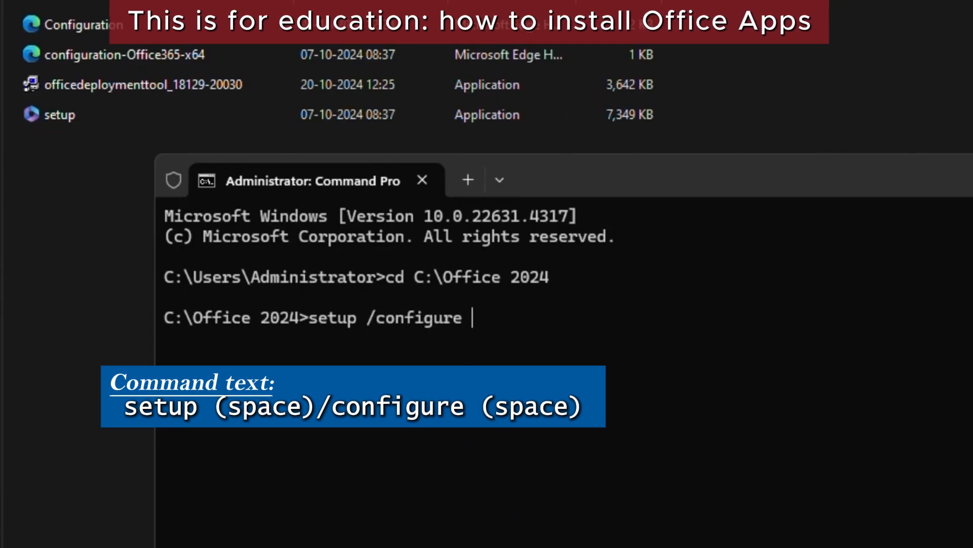
text(co)
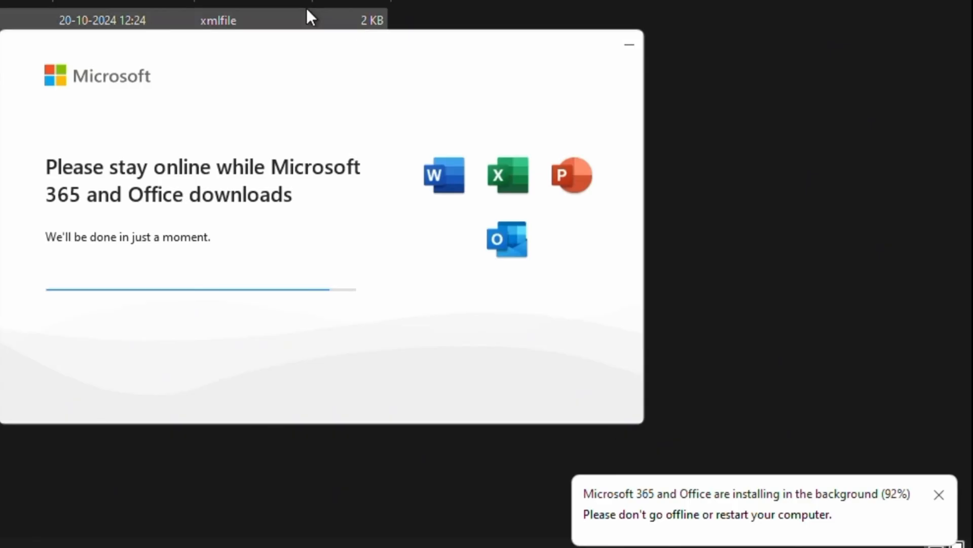
click(930, 428)
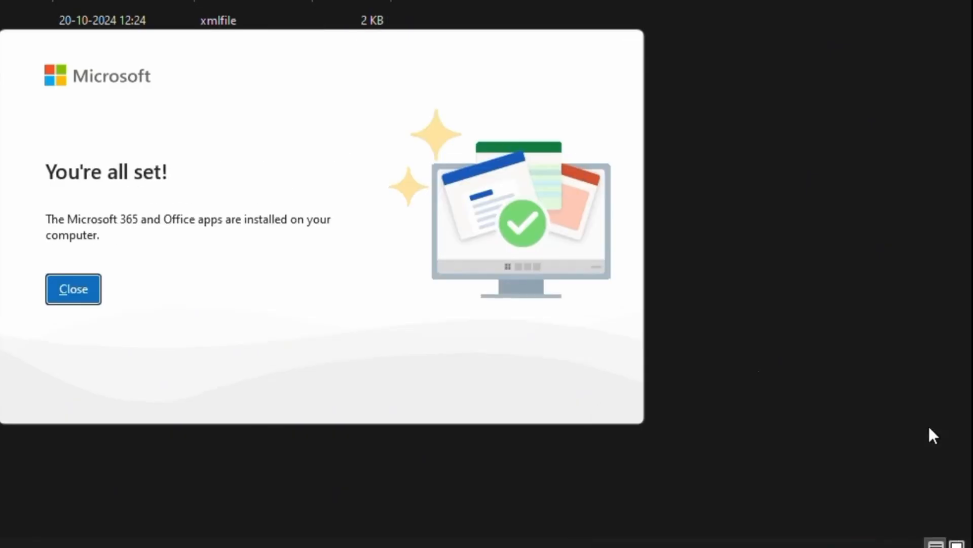
click(51, 287)
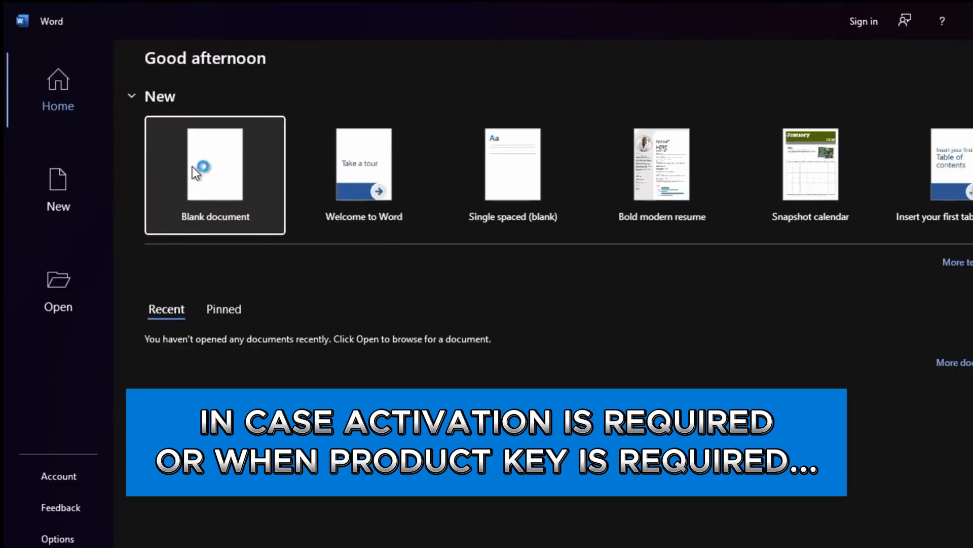
Create a blank document in Word.
click(193, 166)
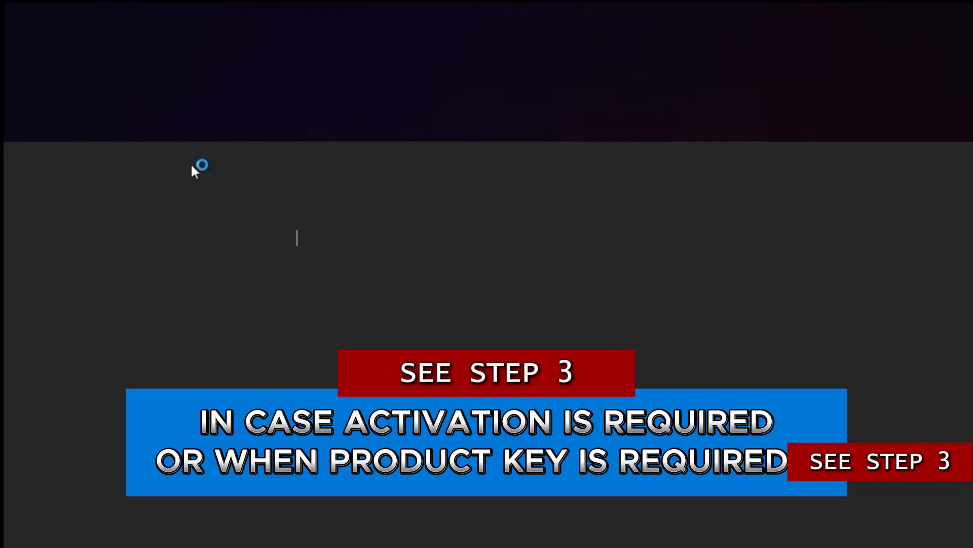
text(Sub)
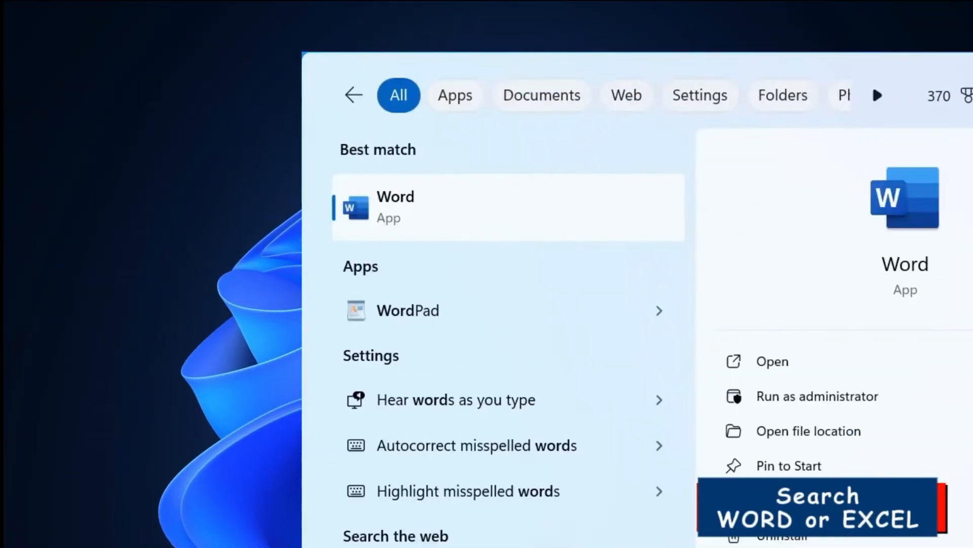
Replace the Word search with Excel, launch Excel, and accept the Office LTSC Professional Plus 2024 license agreement.
key(BackSpace)
key(BackSpace)
key(BackSpace)
key(BackSpace)
text(exce)
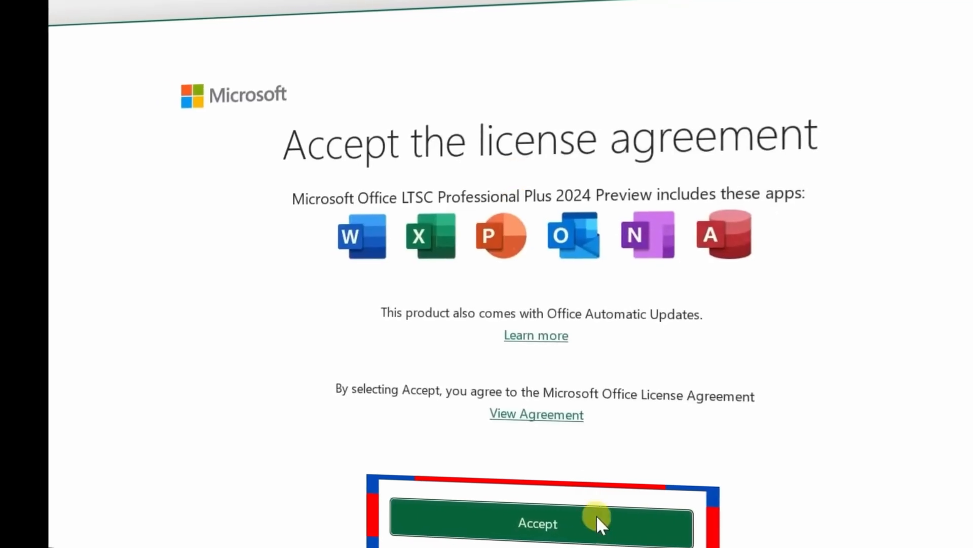
click(598, 519)
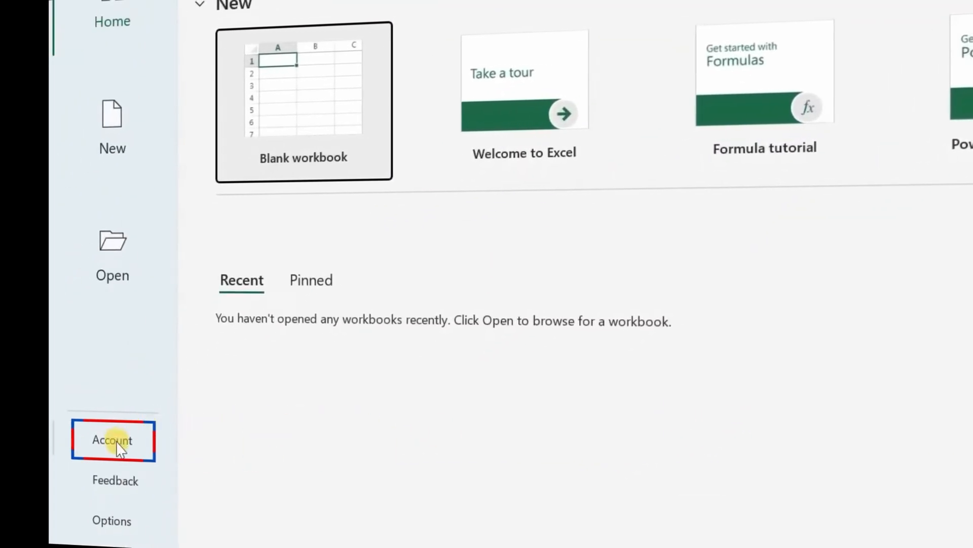
click(118, 447)
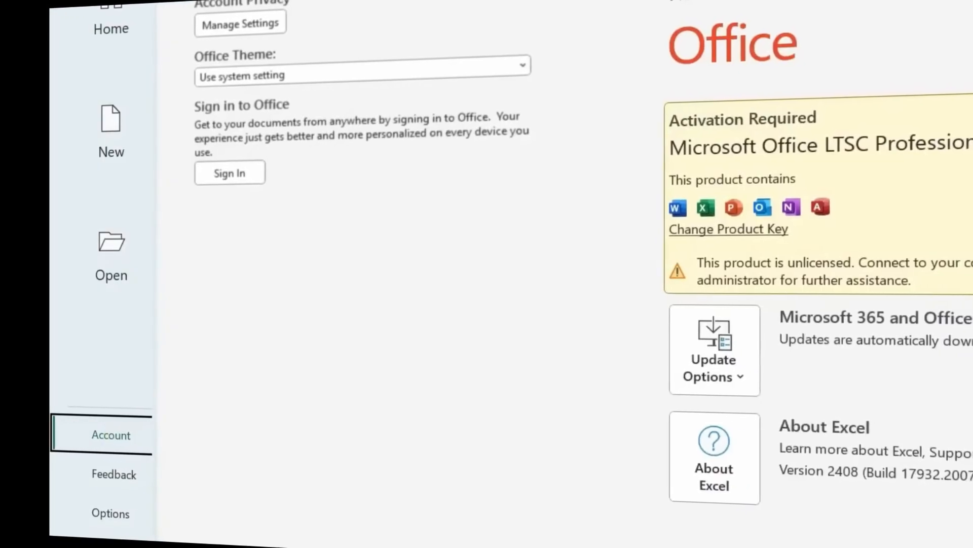
click(715, 231)
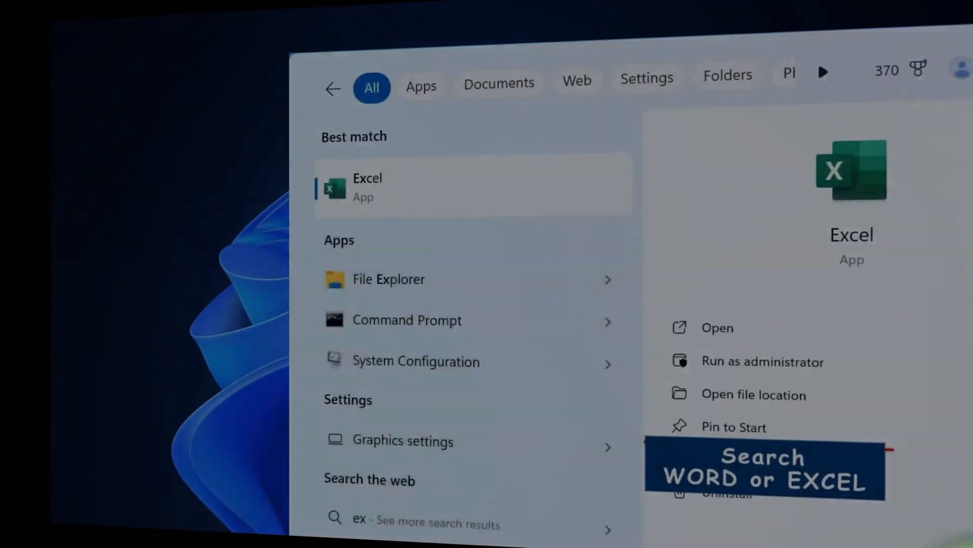
Reopen Excel, activate Office over the Internet in the Activation Wizard, and check the product status on the account page.
text(cel)
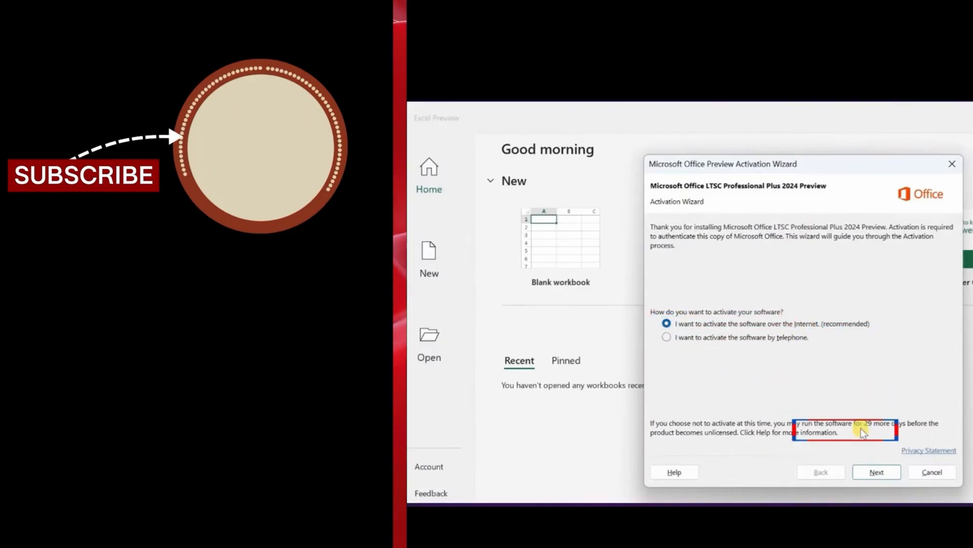
click(884, 475)
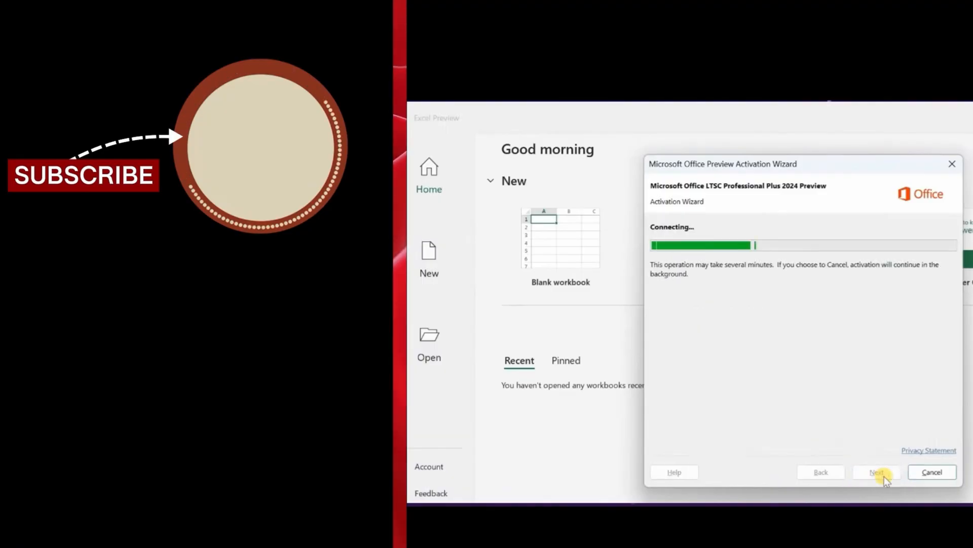
click(931, 472)
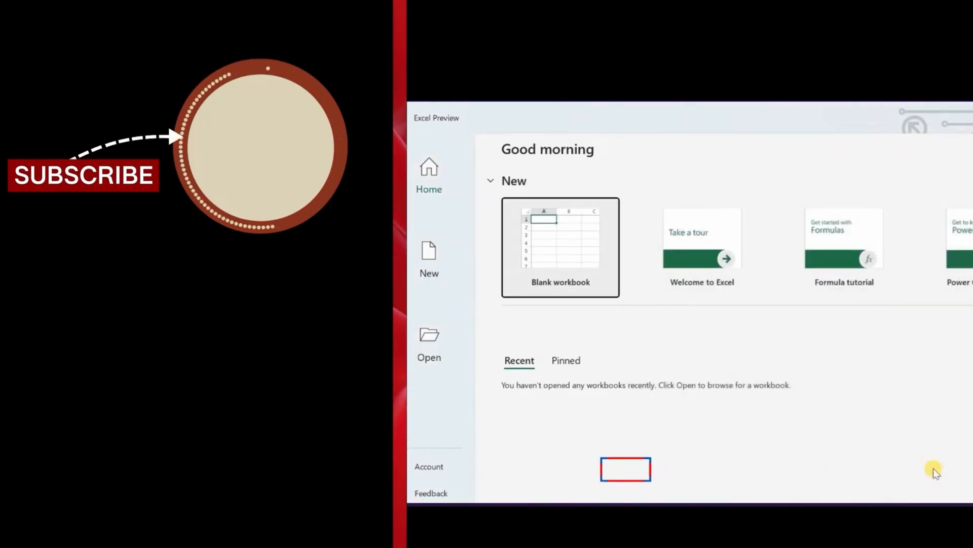
click(444, 467)
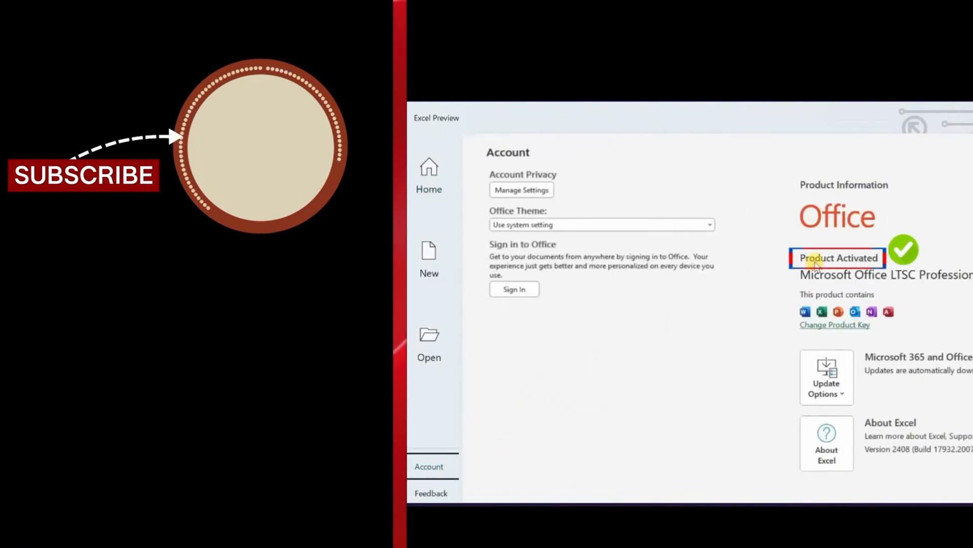